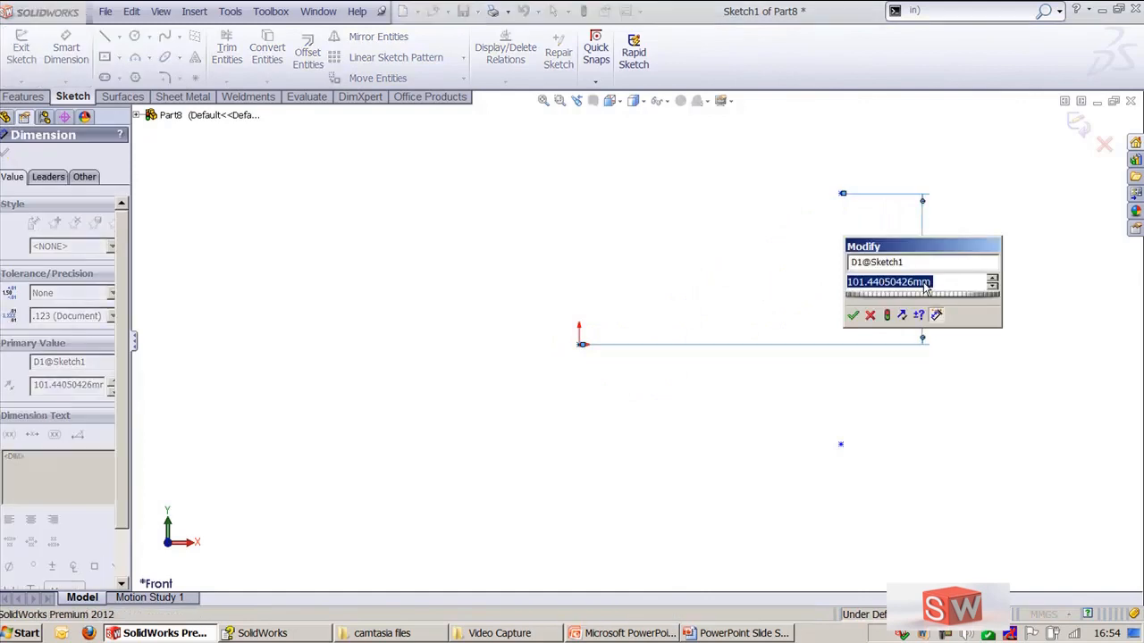
Step: Set the vertical distance between the origin point and the upper sketch point to 100 mm
{"action": "type", "text": "100"}
{"action": "key", "text": "Return"}
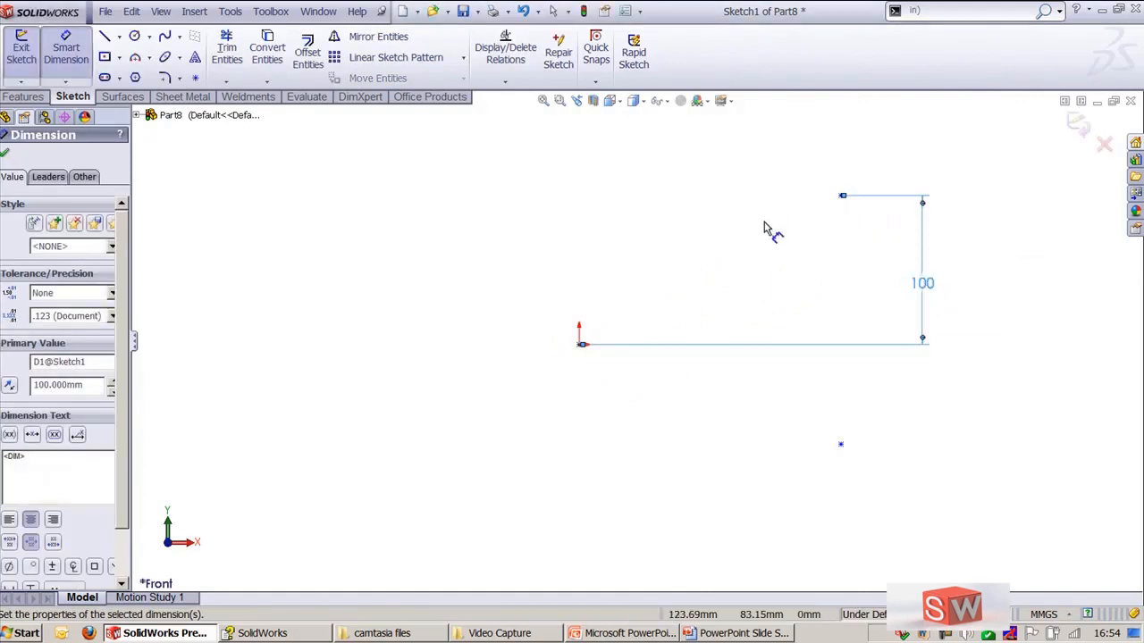
{"action": "key", "text": "Escape"}
Step: Delete all three sketch points together with the attached dimension to empty the sketch
{"action": "mouse_move", "coordinate": [523, 149]}
{"action": "left_mouse_down"}
{"action": "mouse_move", "coordinate": [822, 368]}
{"action": "mouse_move", "coordinate": [957, 490]}
{"action": "left_mouse_up"}
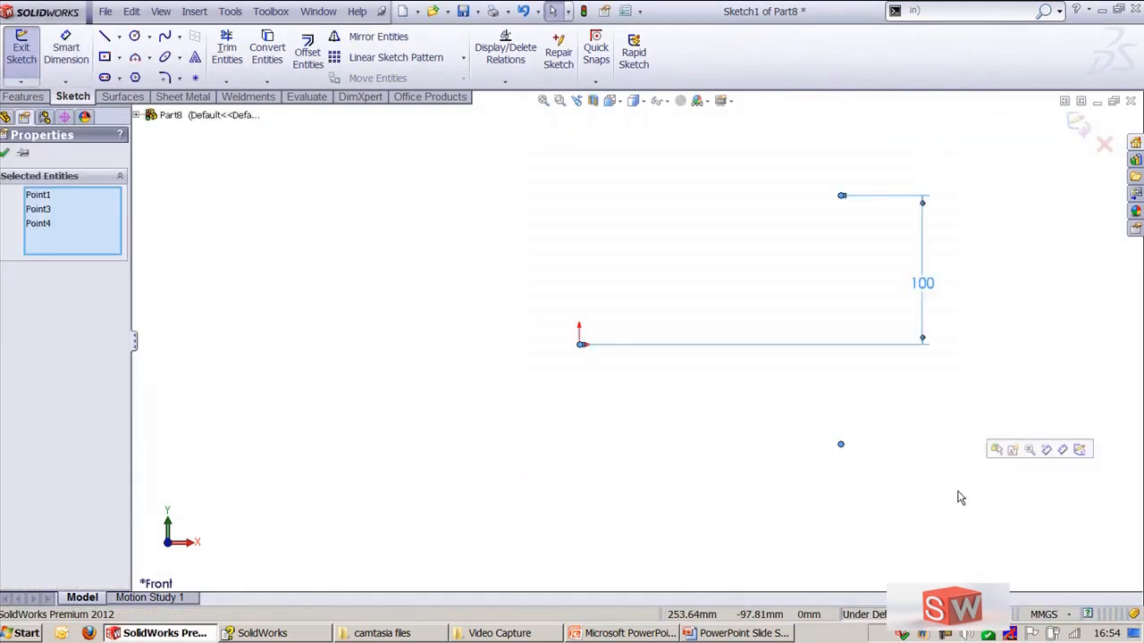
{"action": "key", "text": "Delete"}
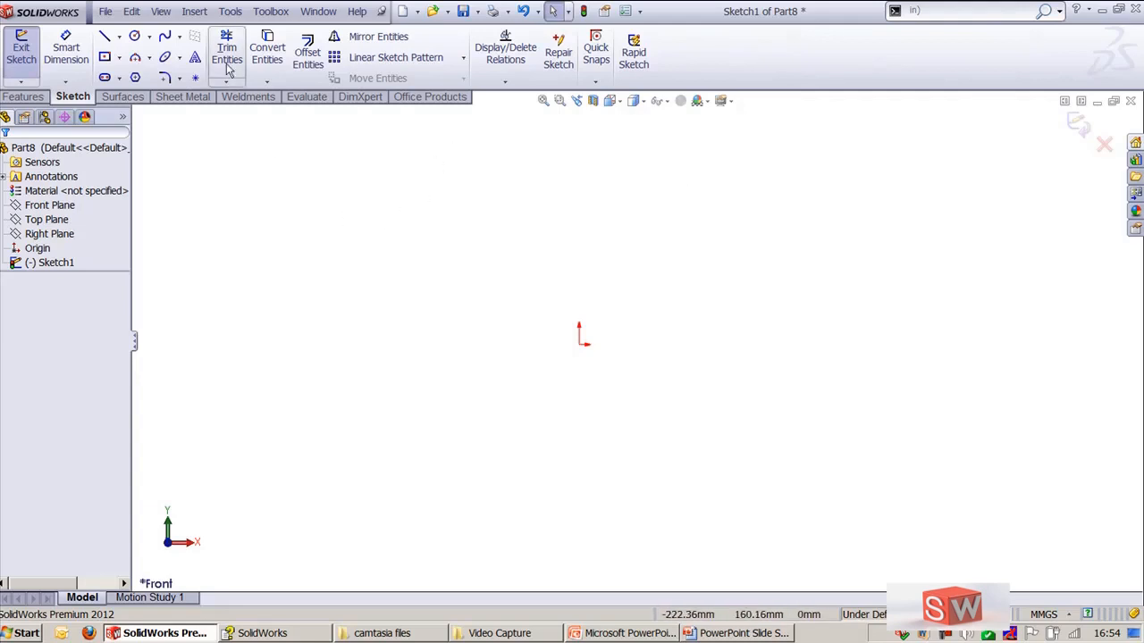
{"action": "left_click", "coordinate": [228, 11]}
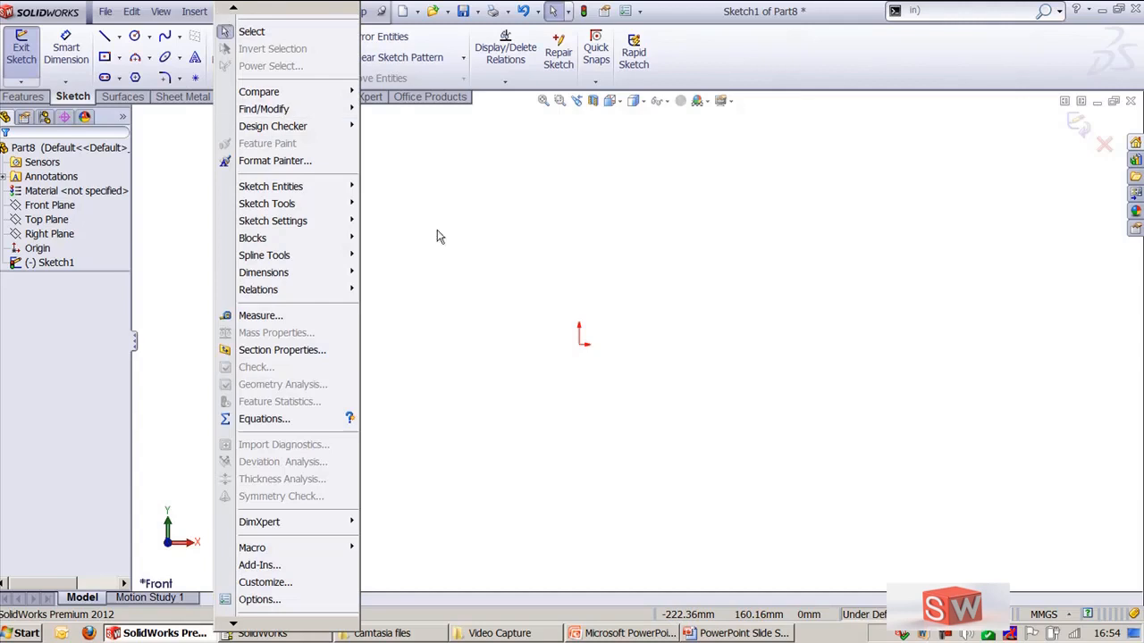
{"action": "left_click", "coordinate": [485, 263]}
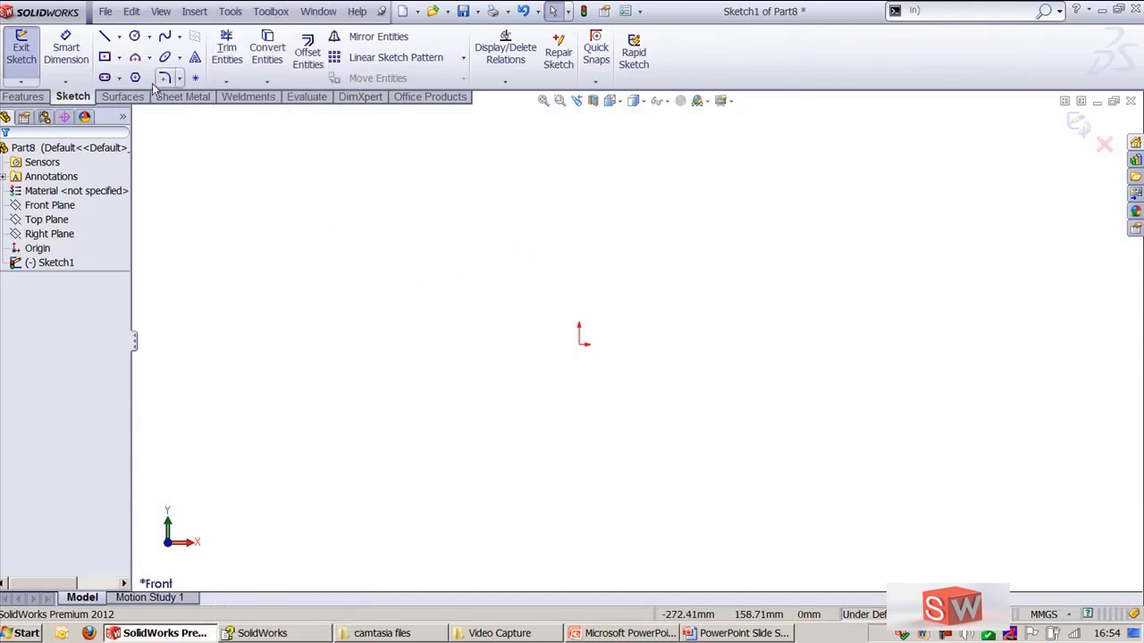
Step: Sketch a horizontal line about 328 mm long starting at the origin
{"action": "left_click", "coordinate": [104, 35]}
{"action": "left_click", "coordinate": [582, 344]}
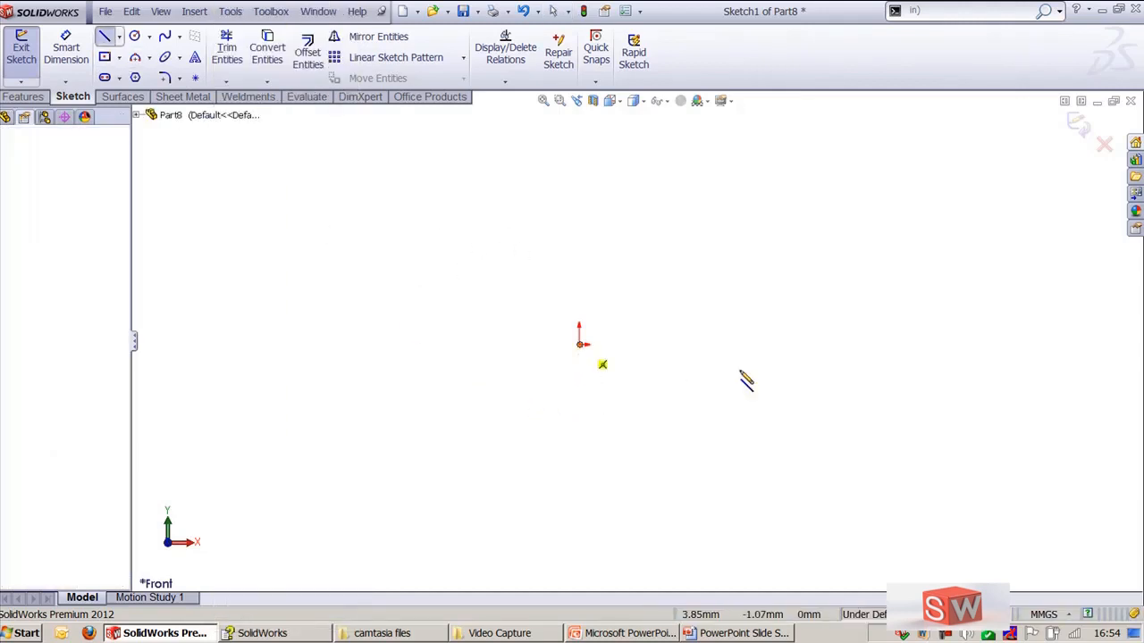
{"action": "left_click", "coordinate": [809, 368]}
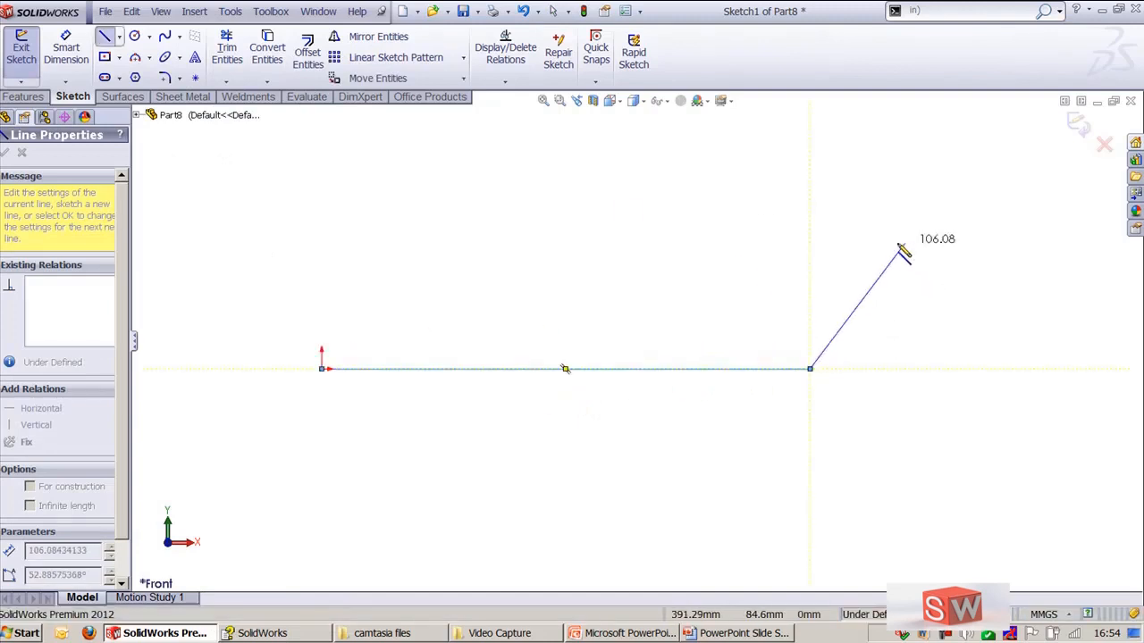
{"action": "key", "text": "Escape"}
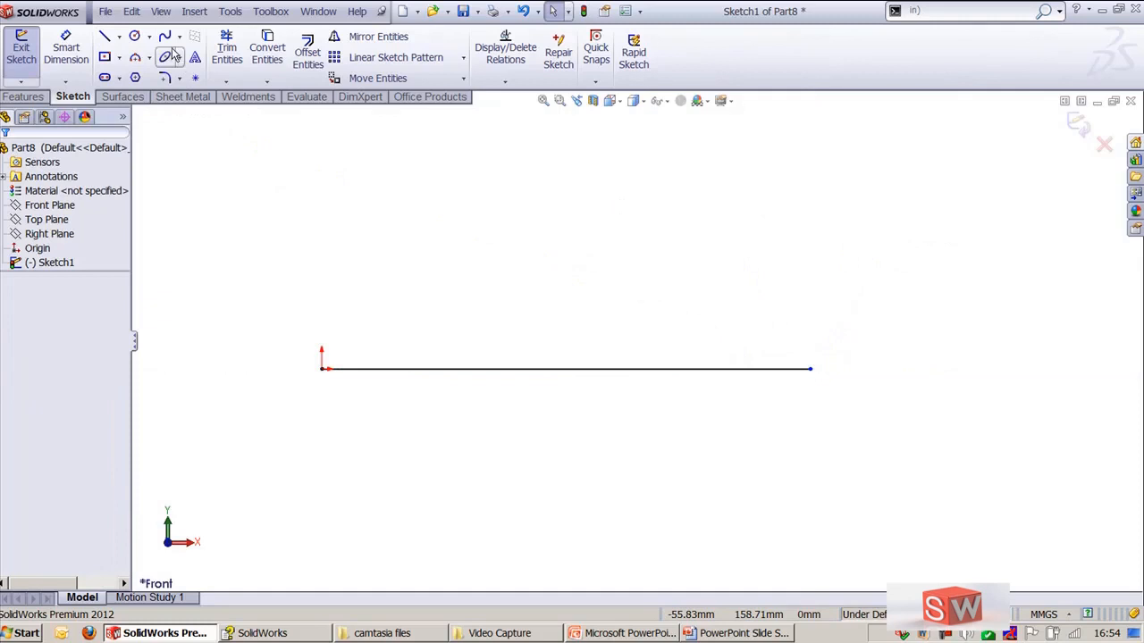
Step: Sketch a four-point S-shaped spline about 468 mm long above the horizontal line
{"action": "left_click", "coordinate": [165, 36]}
{"action": "left_click", "coordinate": [246, 283]}
{"action": "left_click", "coordinate": [392, 215]}
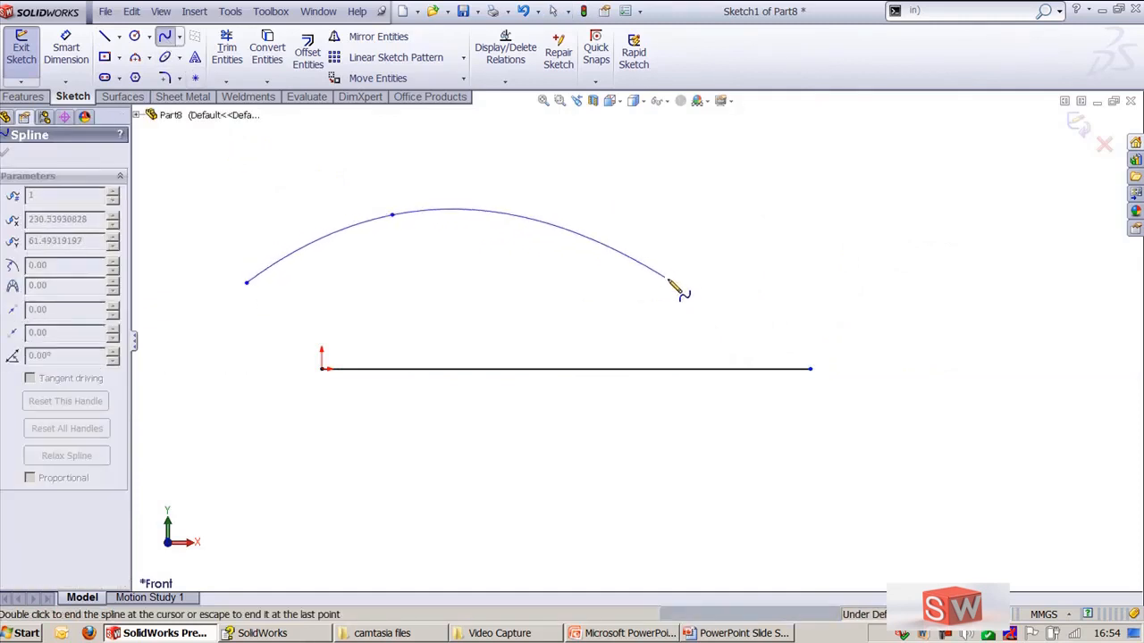
{"action": "left_click", "coordinate": [676, 277]}
{"action": "double_click", "coordinate": [880, 180]}
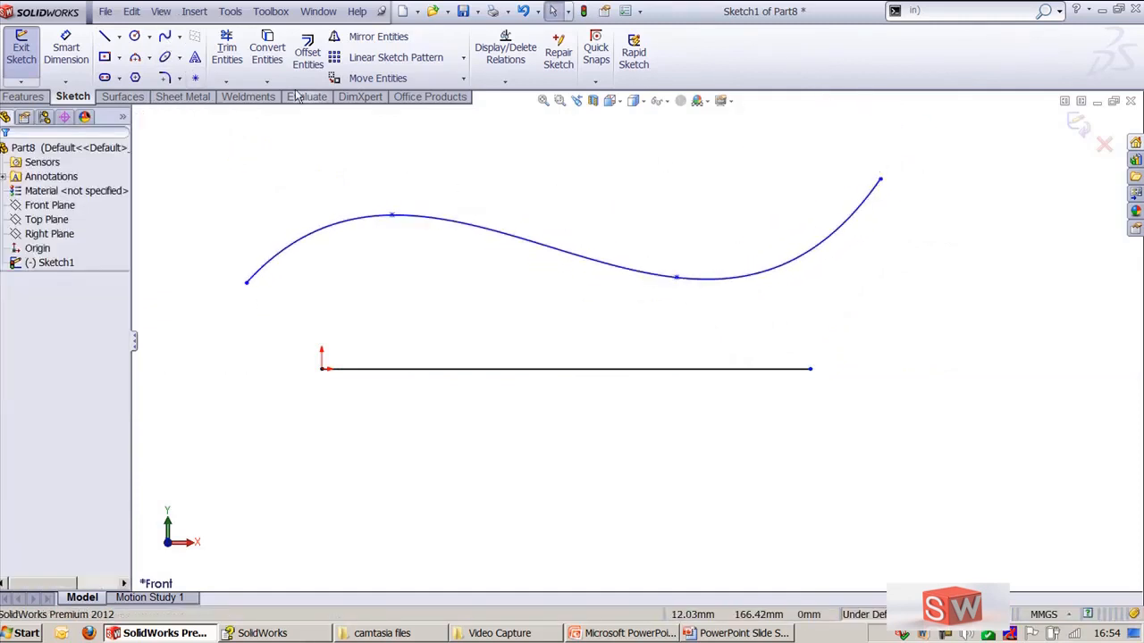
Step: Start a sketch text reading "CADD CENTRE" along the horizontal line
{"action": "left_click", "coordinate": [230, 12]}
{"action": "mouse_move", "coordinate": [268, 204]}
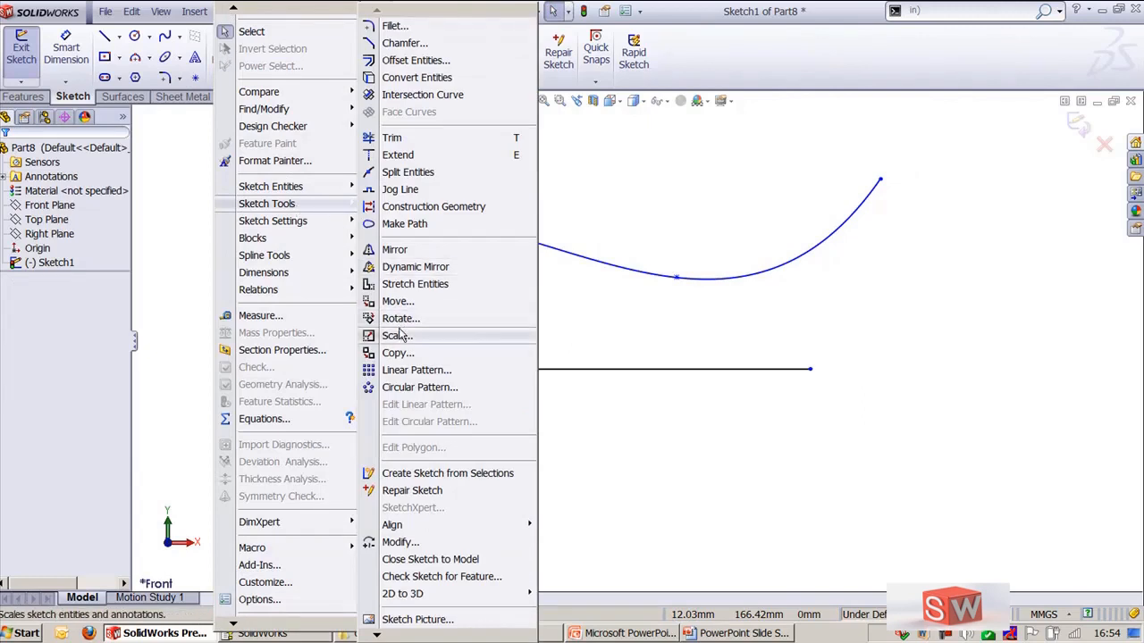
{"action": "mouse_move", "coordinate": [353, 186]}
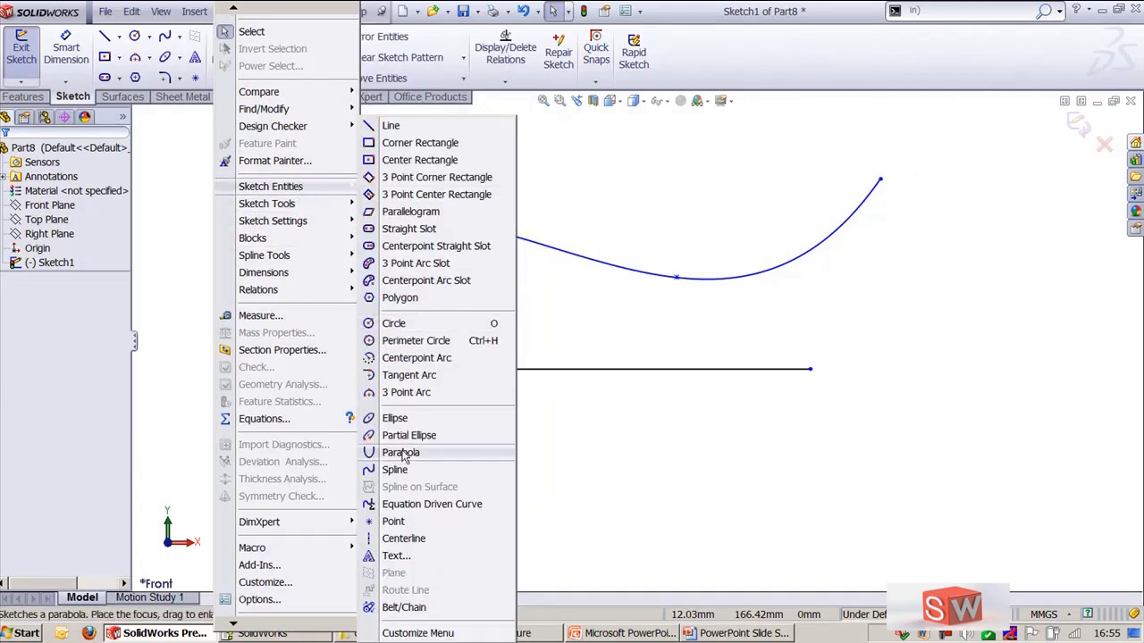
{"action": "left_click", "coordinate": [396, 556]}
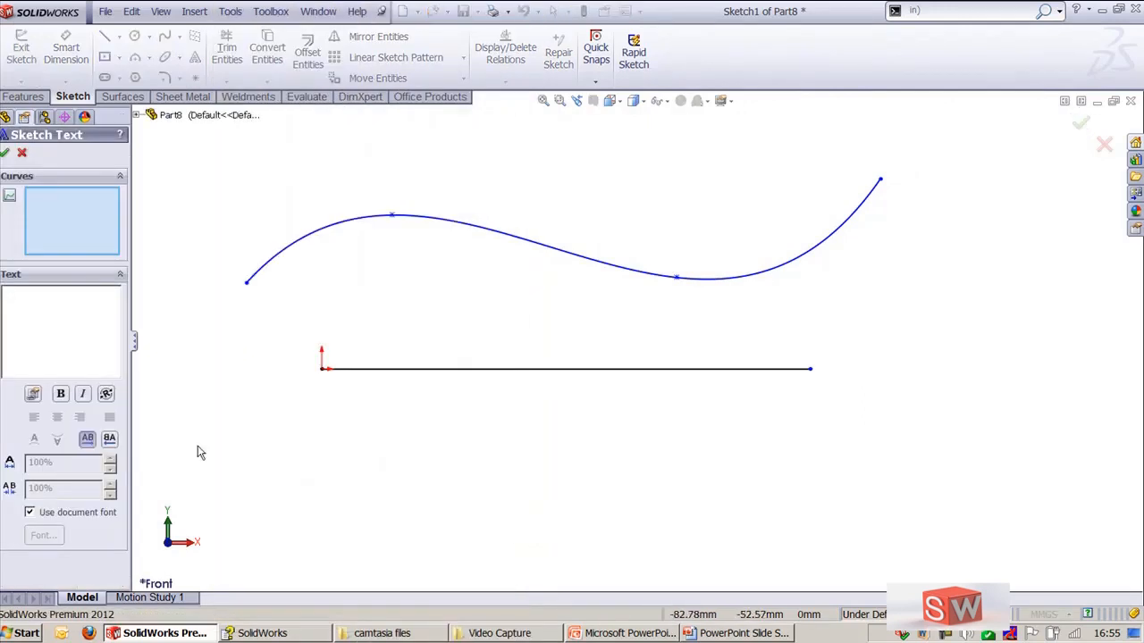
{"action": "left_click", "coordinate": [370, 378]}
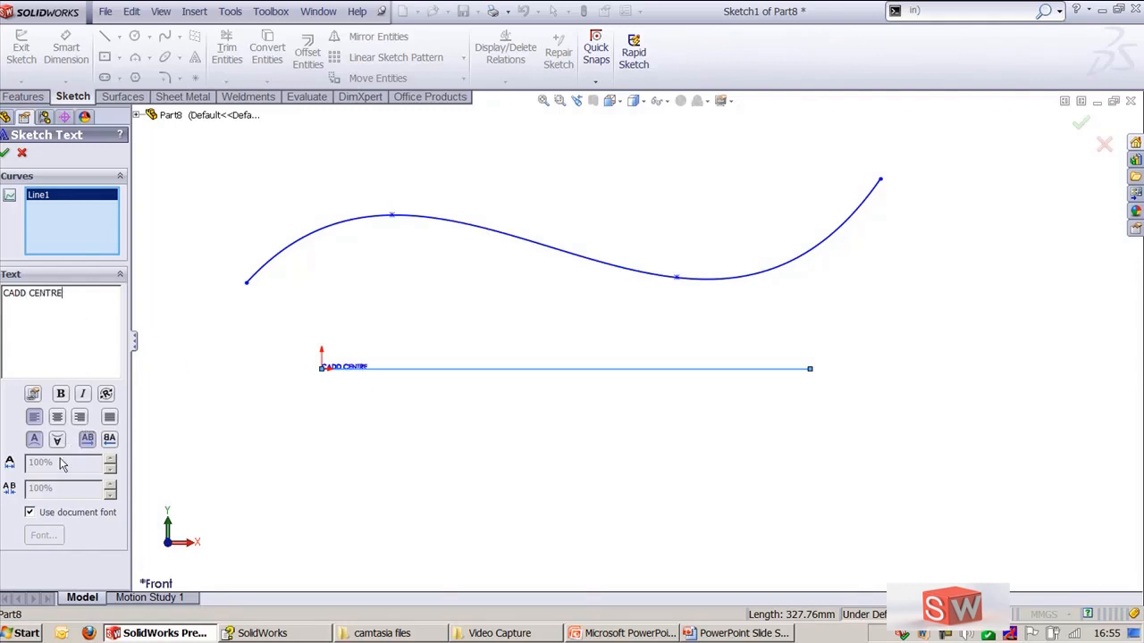
Step: Turn off the document font for the sketch text and set its height to 48 points
{"action": "left_click", "coordinate": [39, 515]}
{"action": "left_click", "coordinate": [44, 535]}
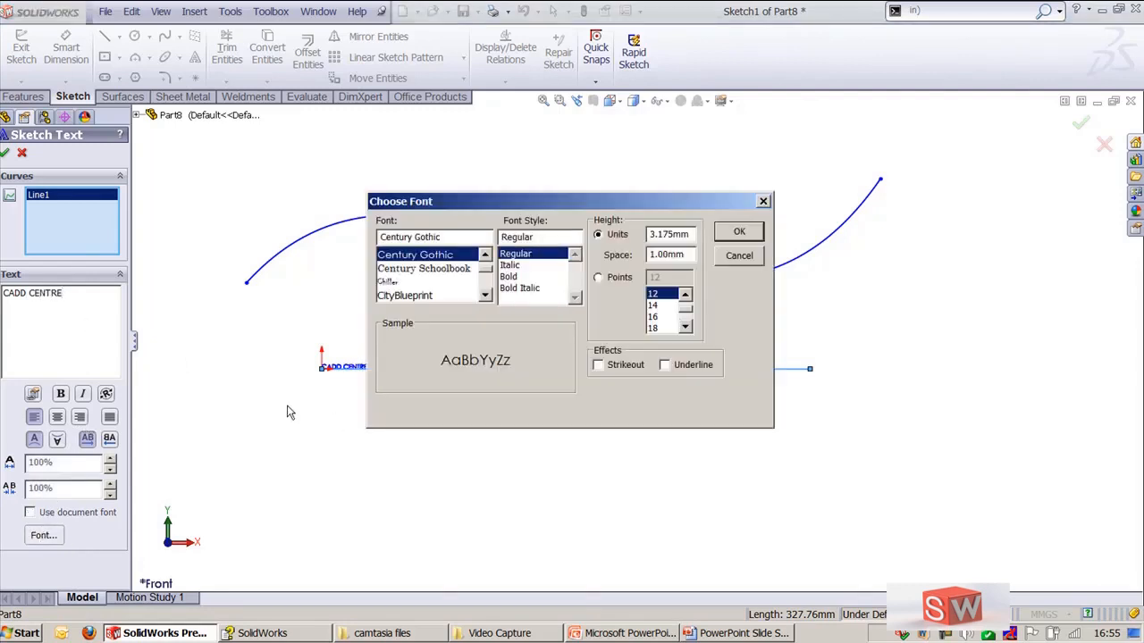
{"action": "left_click", "coordinate": [599, 278]}
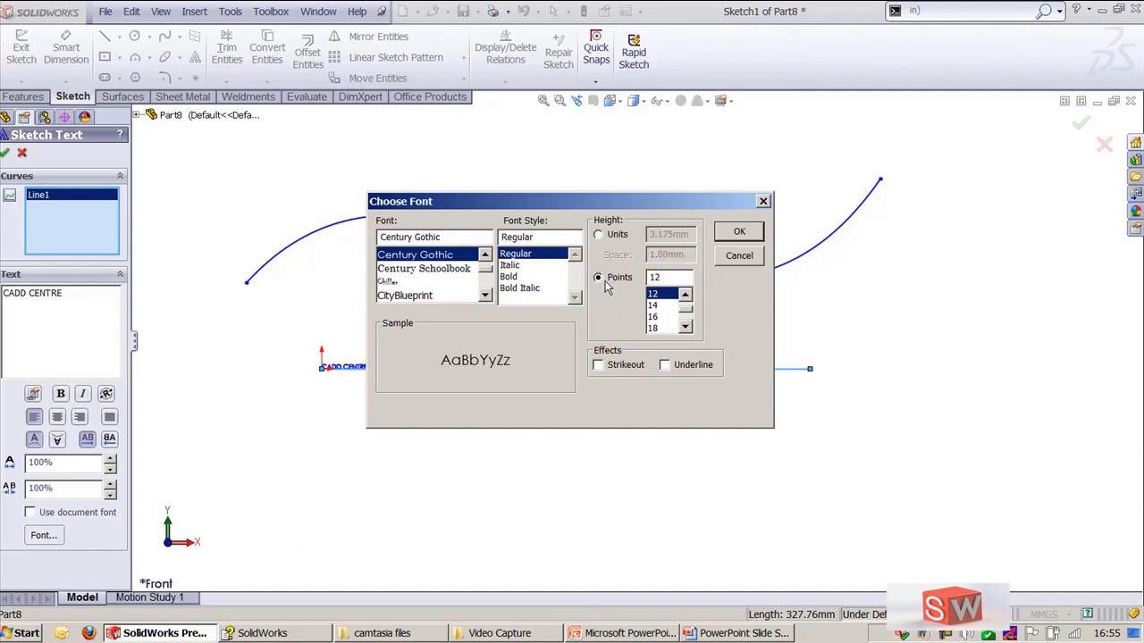
{"action": "left_click", "coordinate": [685, 327]}
{"action": "left_click", "coordinate": [659, 318]}
{"action": "left_click", "coordinate": [734, 234]}
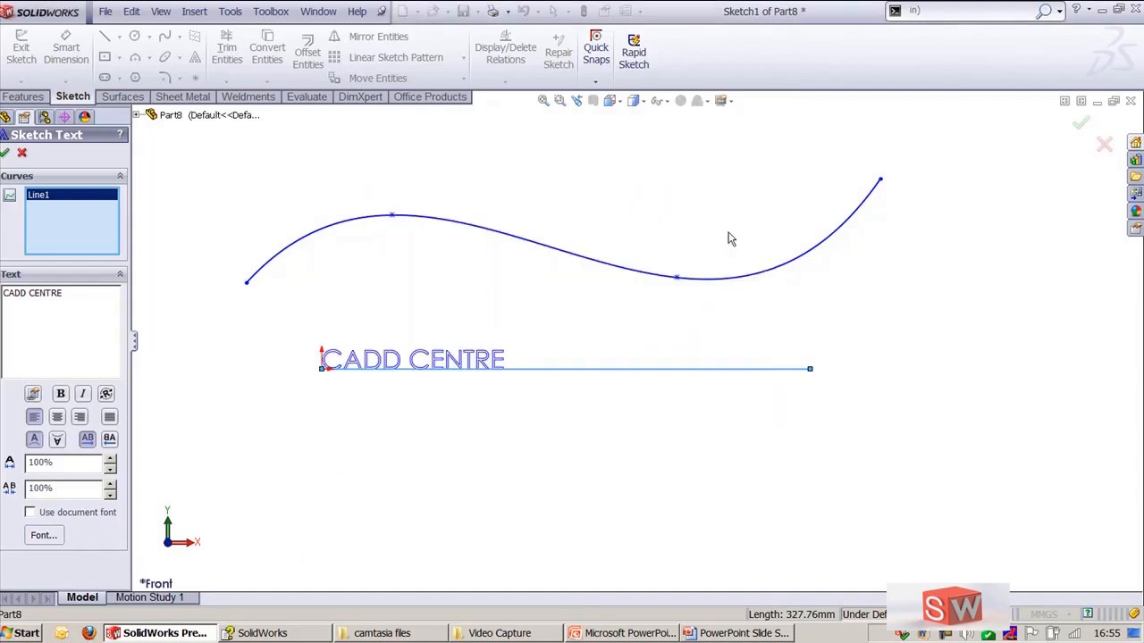
Step: Set the sketch text's font height to 72 points
{"action": "left_click", "coordinate": [43, 535]}
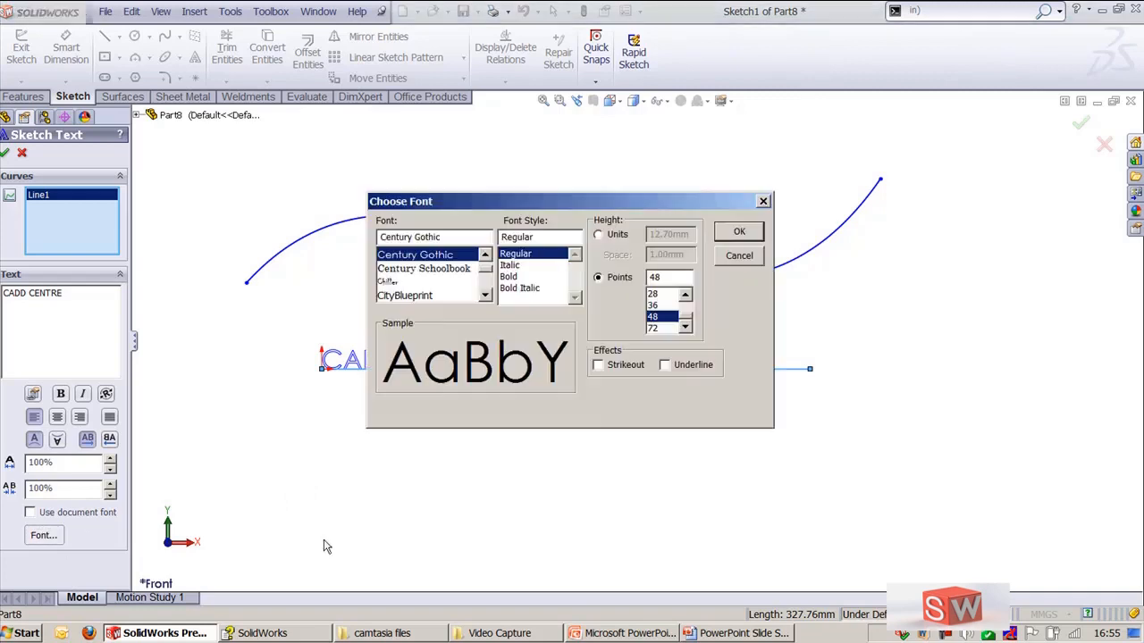
{"action": "left_click", "coordinate": [654, 328]}
{"action": "left_click", "coordinate": [751, 236]}
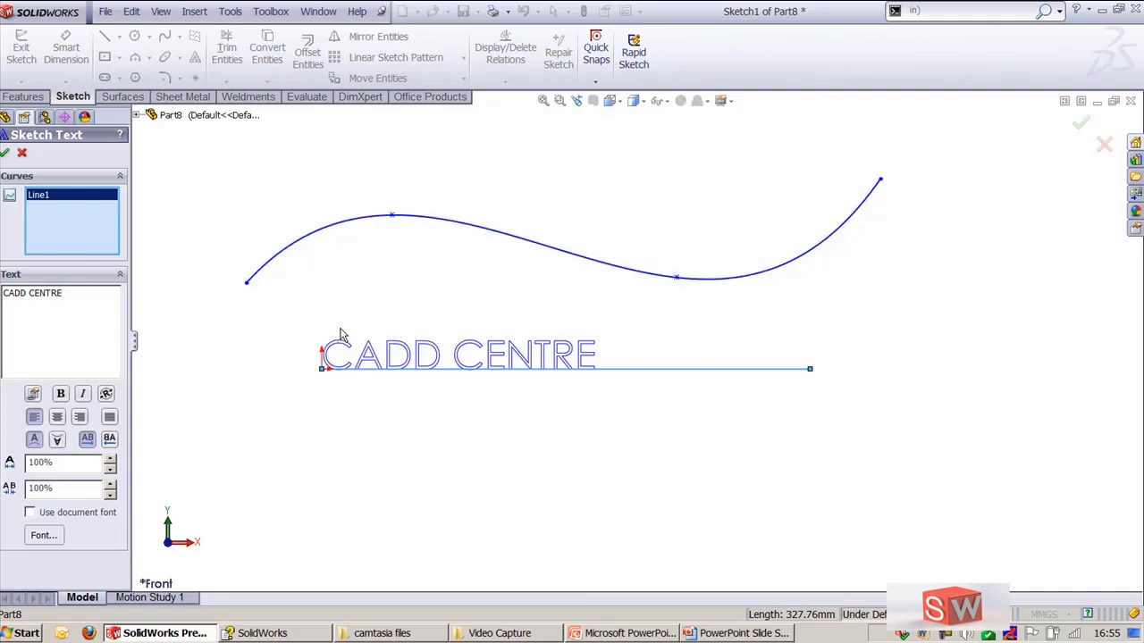
Step: Replace the horizontal line with the spline as the curve that the CADD CENTRE text follows
{"action": "scroll", "coordinate": [346, 323], "scroll_direction": "down", "scroll_amount": 1}
{"action": "middle_click_drag", "start_coordinate": [328, 268], "coordinate": [388, 326], "text": "ctrl"}
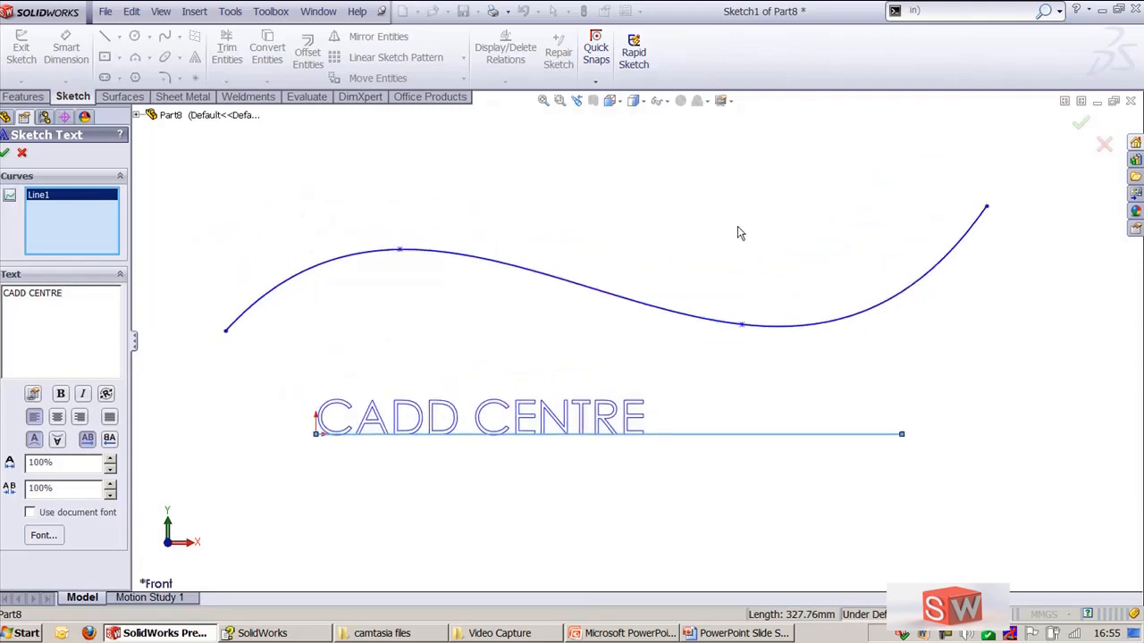
{"action": "right_click", "coordinate": [56, 219]}
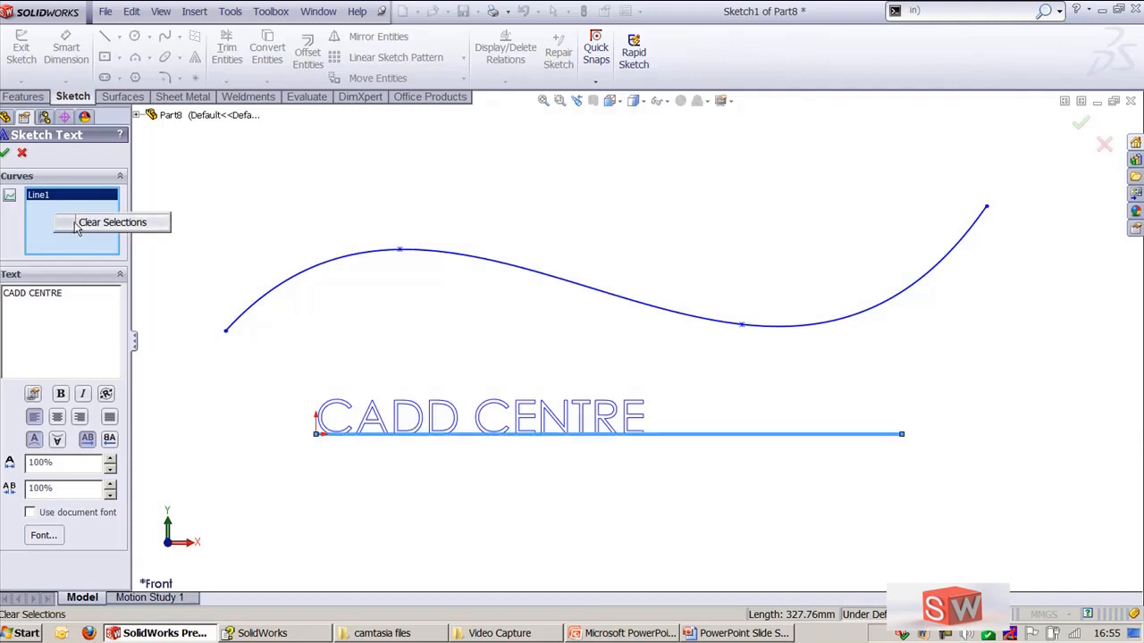
{"action": "left_click", "coordinate": [72, 219]}
{"action": "left_click", "coordinate": [300, 280]}
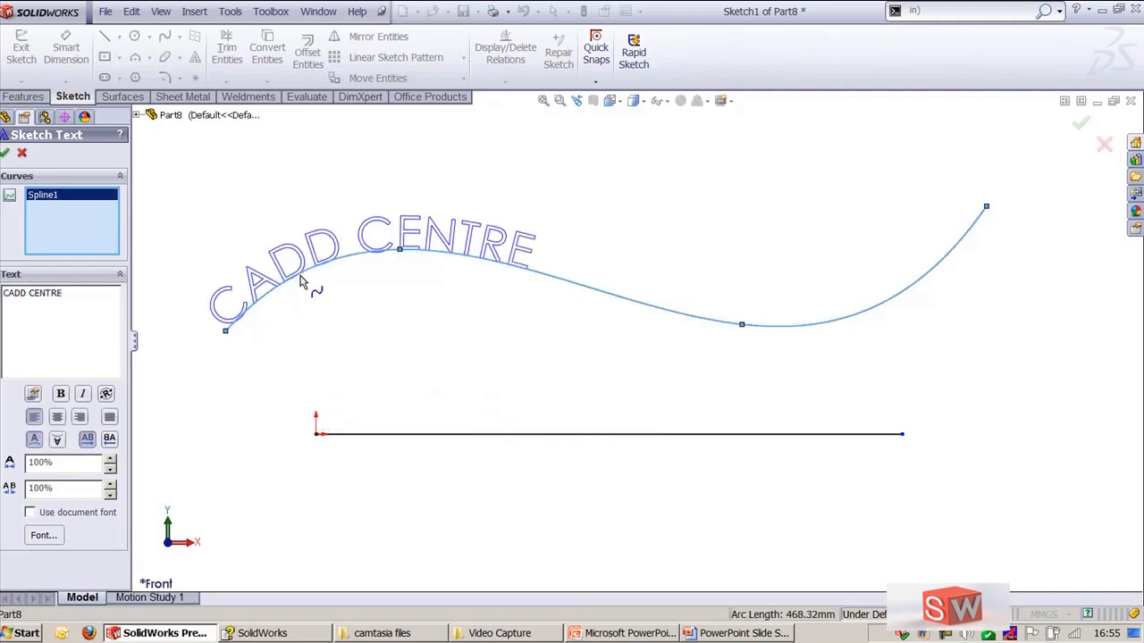
{"action": "left_click", "coordinate": [406, 292]}
Step: Try the vertical and horizontal flips on the spline text, and restore its upright, left-to-right orientation
{"action": "scroll", "coordinate": [400, 293], "scroll_direction": "down", "scroll_amount": 1}
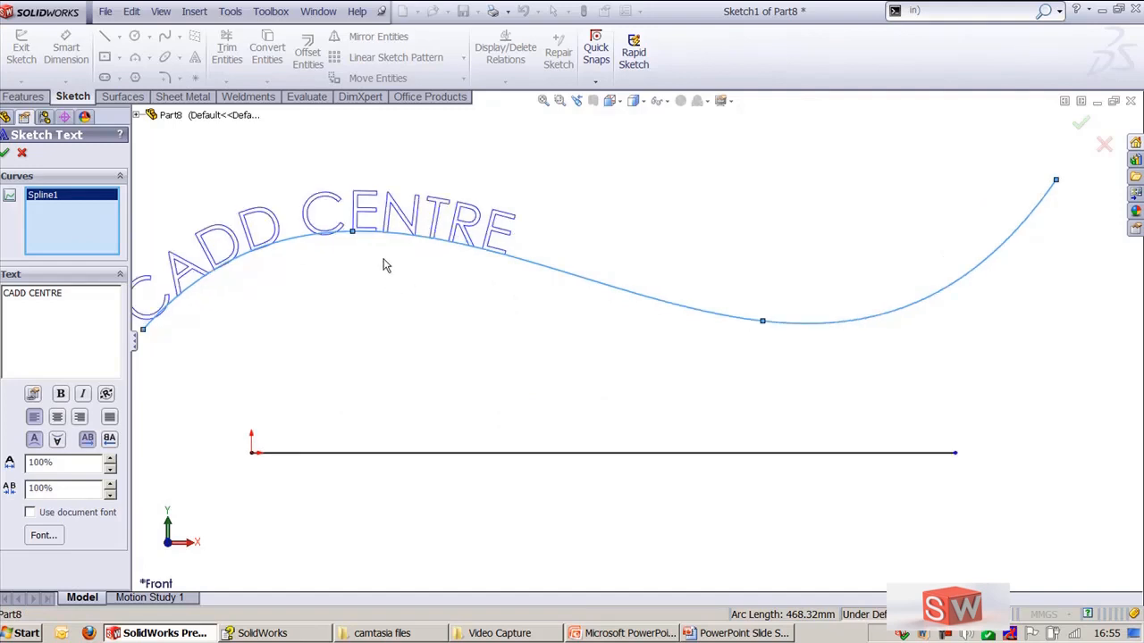
{"action": "middle_click_drag", "start_coordinate": [384, 264], "coordinate": [429, 275], "text": "ctrl"}
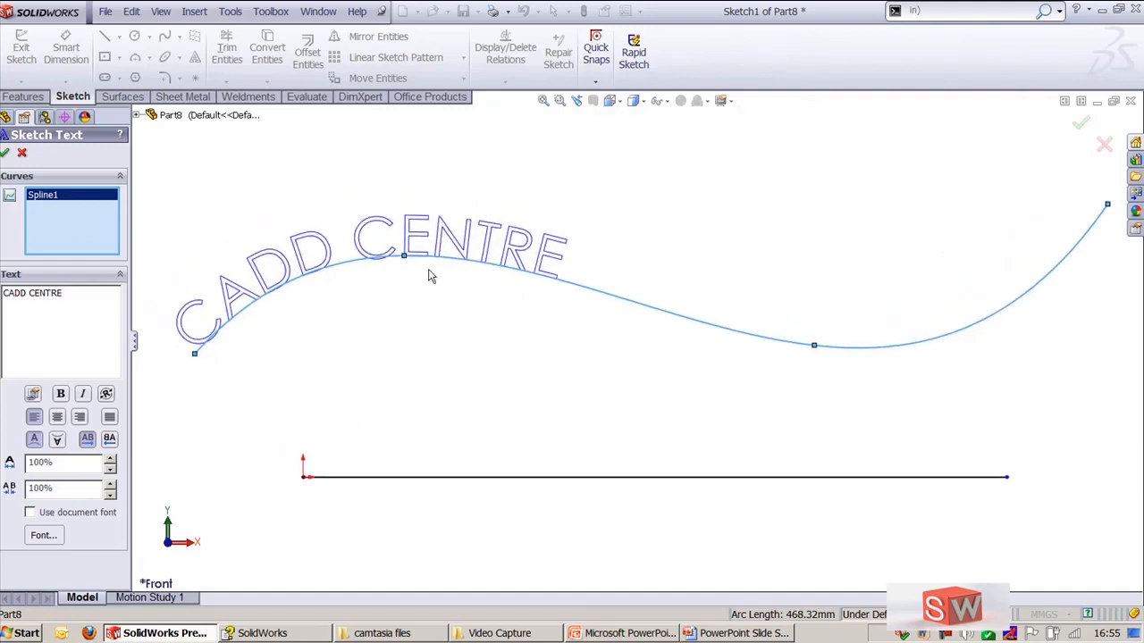
{"action": "left_click", "coordinate": [57, 440]}
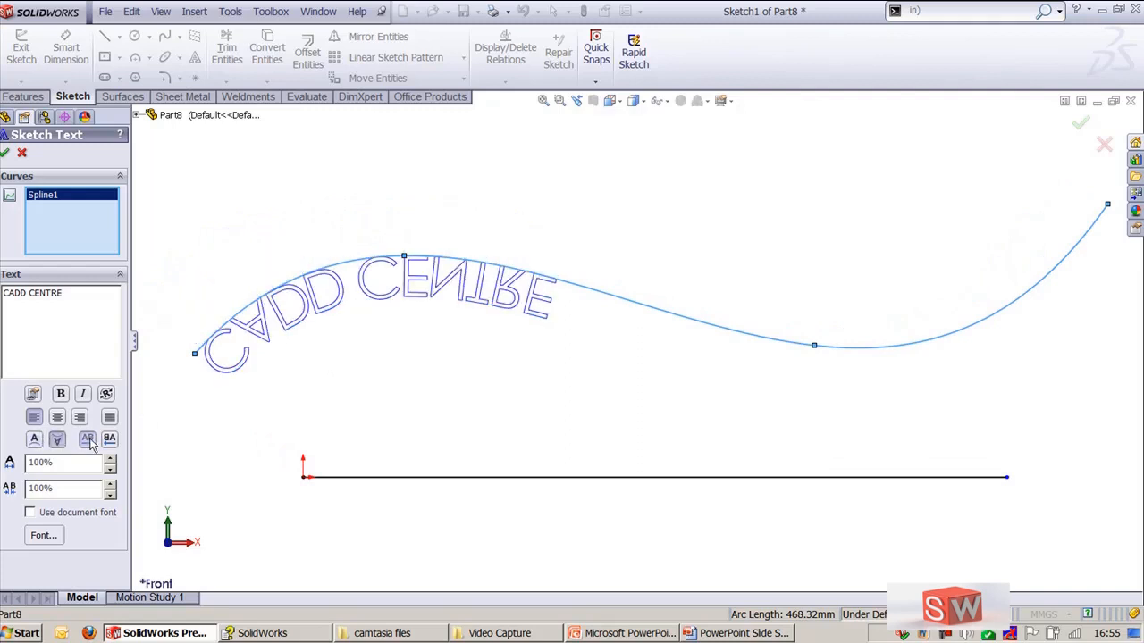
{"action": "left_click", "coordinate": [87, 440]}
{"action": "left_click", "coordinate": [34, 440]}
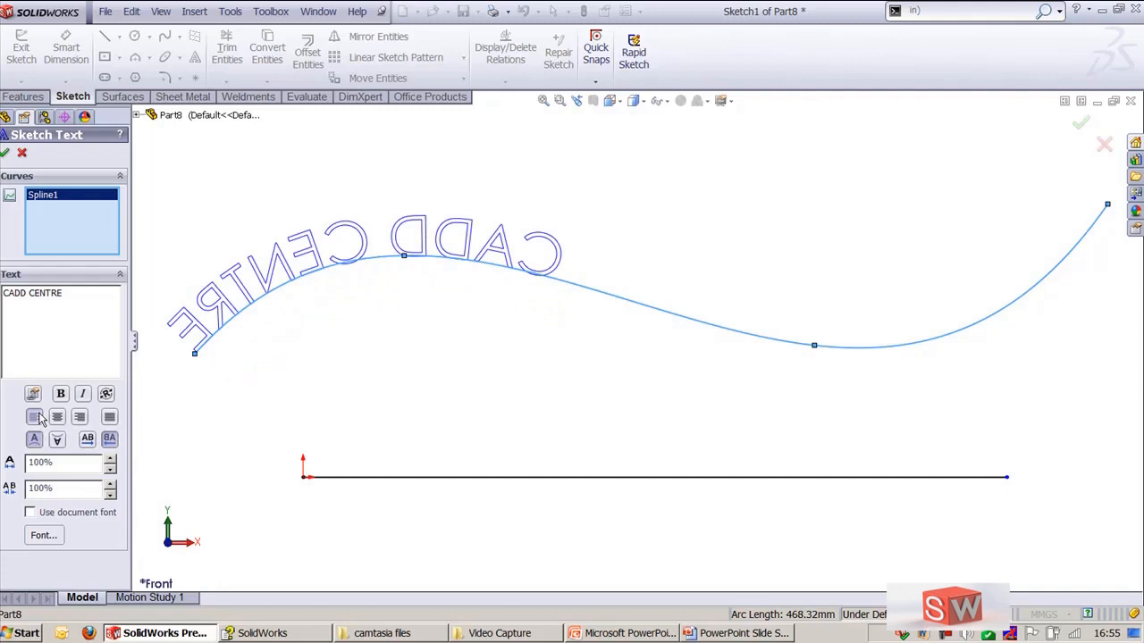
{"action": "left_click", "coordinate": [87, 440]}
{"action": "left_click", "coordinate": [109, 439]}
{"action": "left_click", "coordinate": [89, 442]}
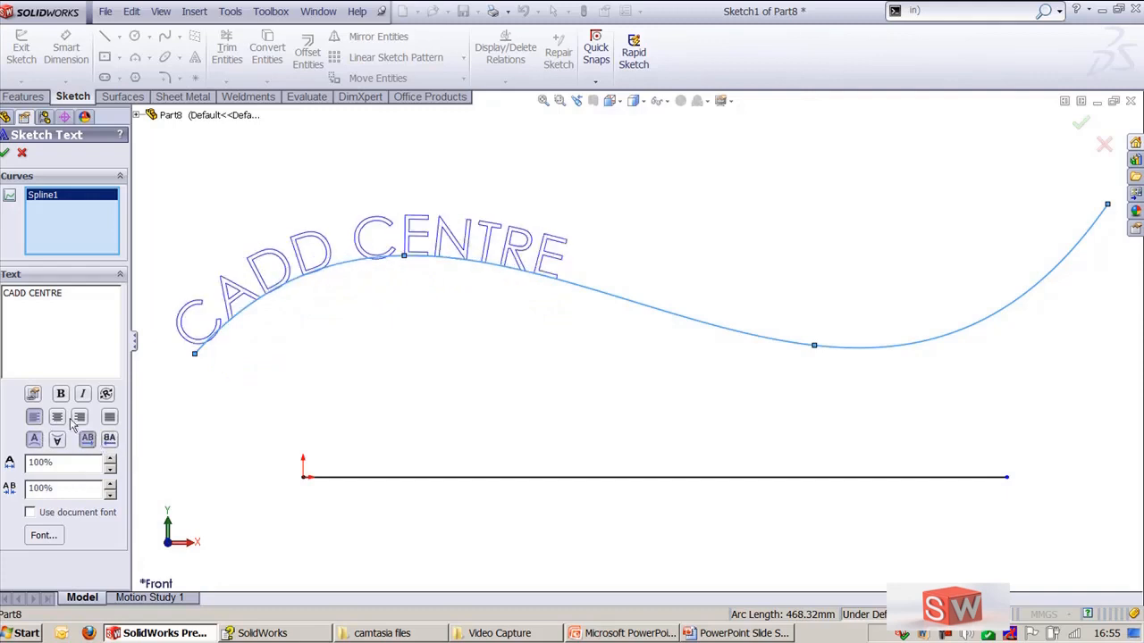
Step: Accept the sketch text and convert the spline and the horizontal line to construction geometry
{"action": "left_click", "coordinate": [6, 154]}
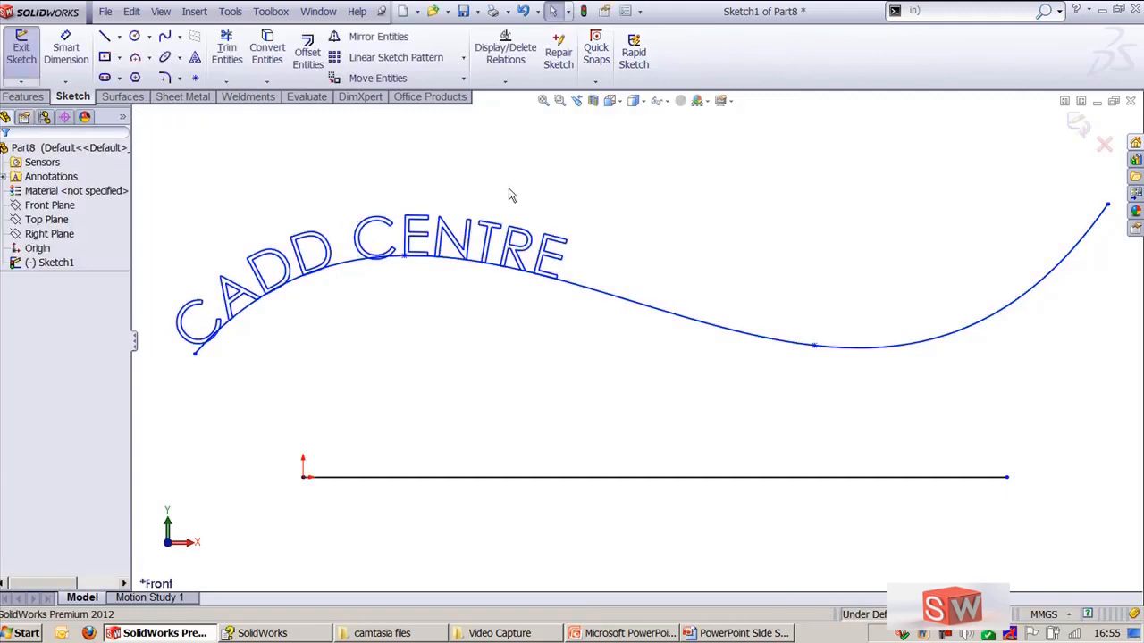
{"action": "key", "text": "f"}
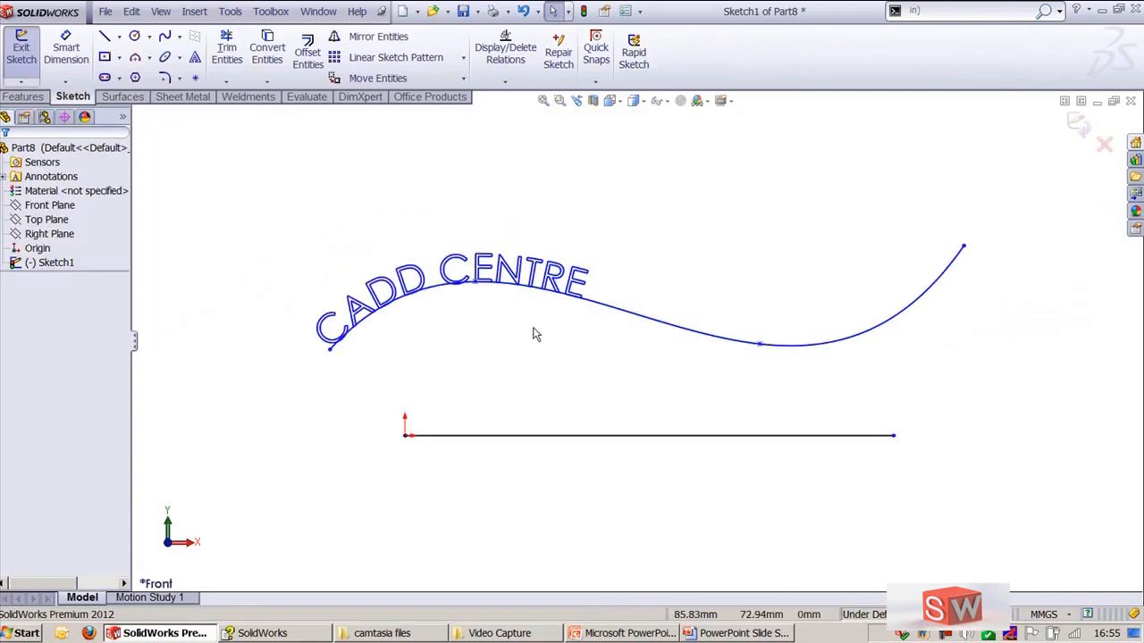
{"action": "left_click", "coordinate": [609, 310]}
{"action": "left_click", "coordinate": [664, 265]}
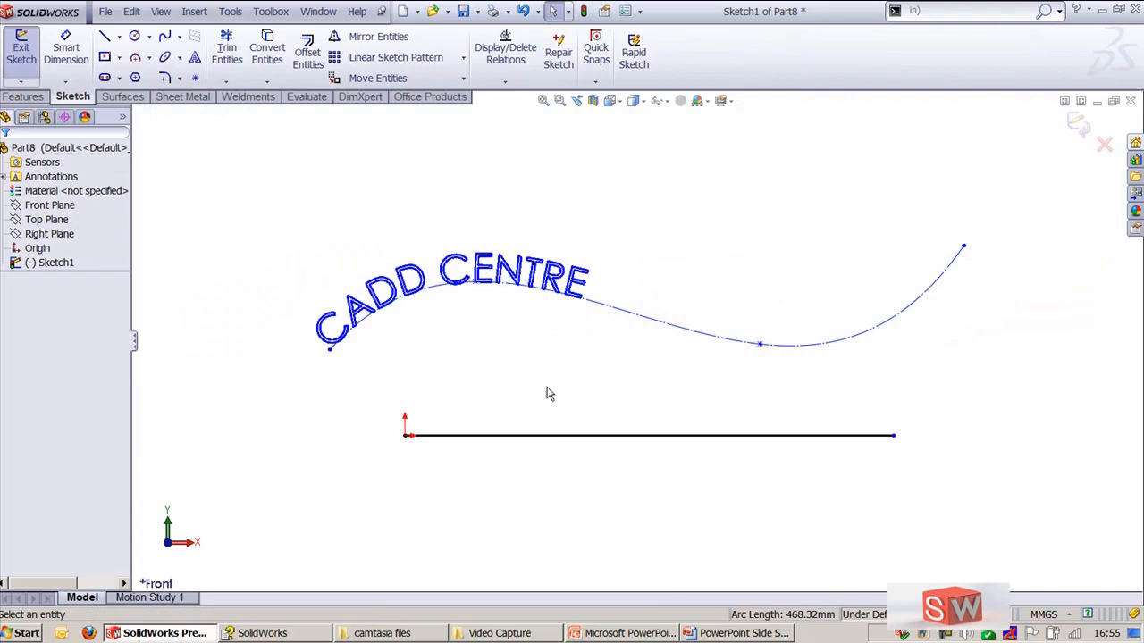
{"action": "left_click", "coordinate": [572, 435]}
{"action": "left_click", "coordinate": [611, 392]}
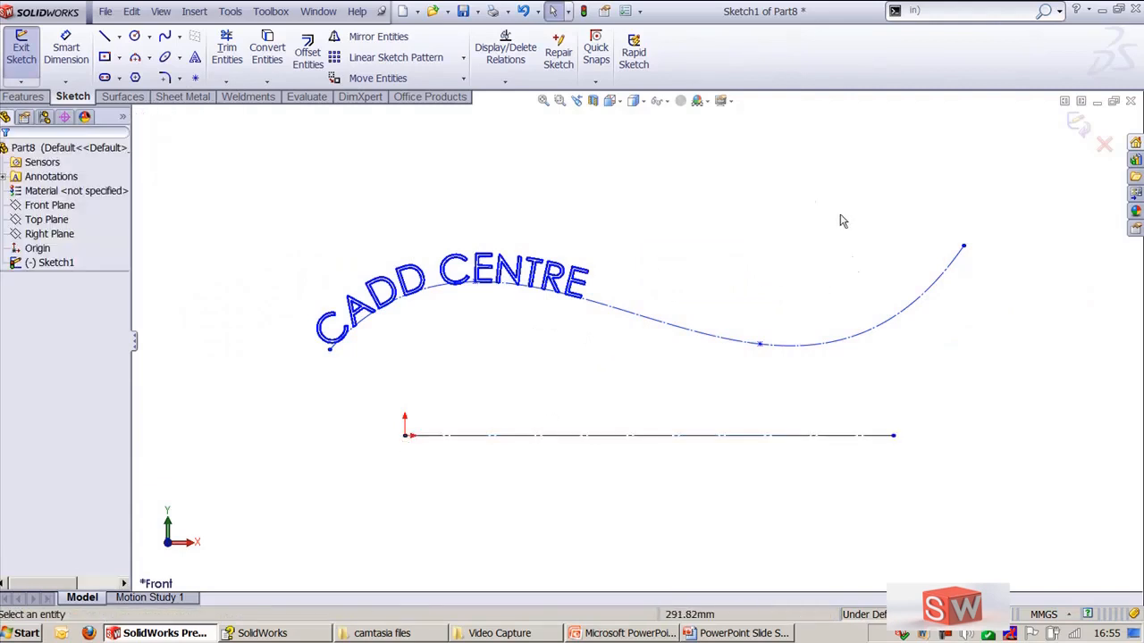
Step: Exit the sketch and extrude the CADD CENTRE text sketch as a 10 mm blind boss
{"action": "left_click", "coordinate": [1077, 127]}
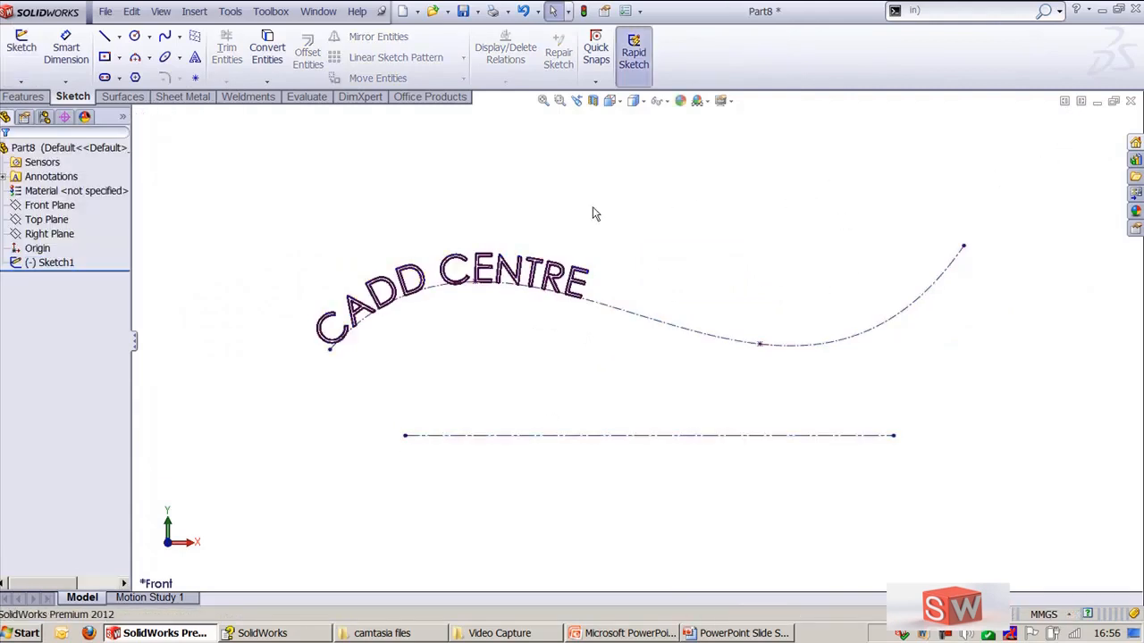
{"action": "key", "text": "f"}
{"action": "middle_click_drag", "start_coordinate": [234, 291], "coordinate": [298, 348], "text": "ctrl"}
{"action": "left_click", "coordinate": [34, 99]}
{"action": "left_click", "coordinate": [28, 54]}
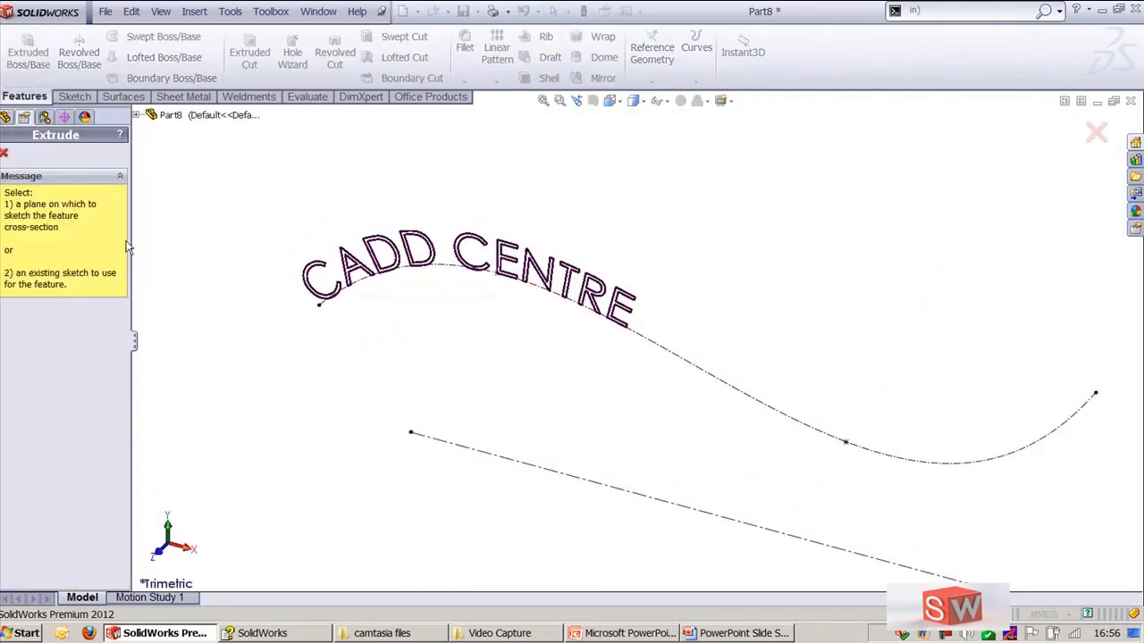
{"action": "left_click", "coordinate": [152, 115]}
{"action": "left_click", "coordinate": [194, 229]}
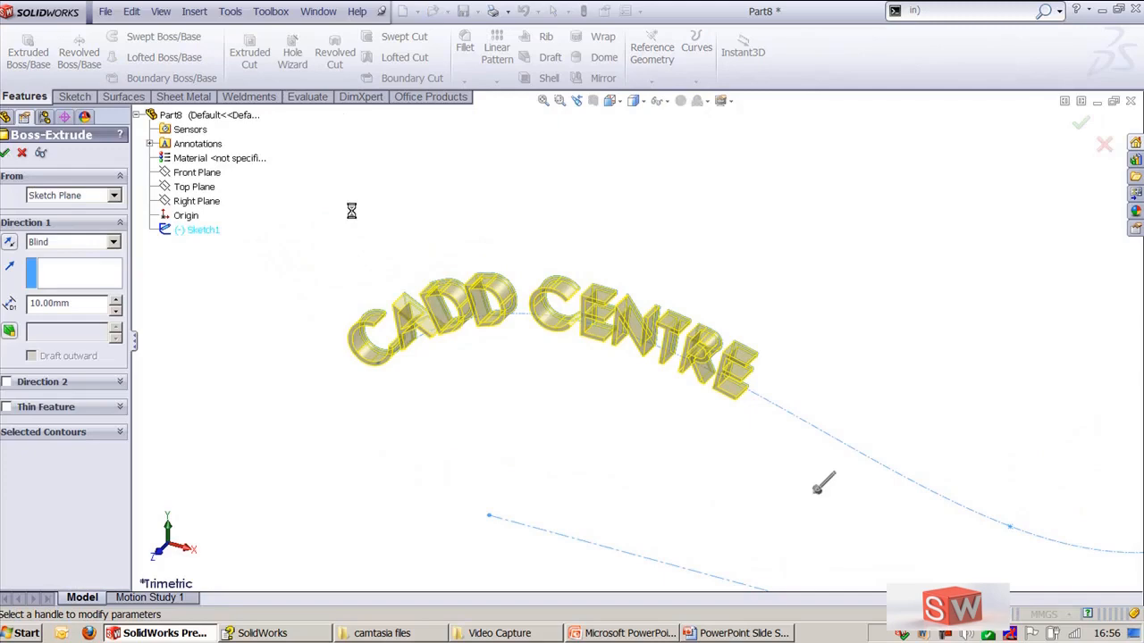
{"action": "middle_click_drag", "start_coordinate": [365, 256], "coordinate": [638, 291]}
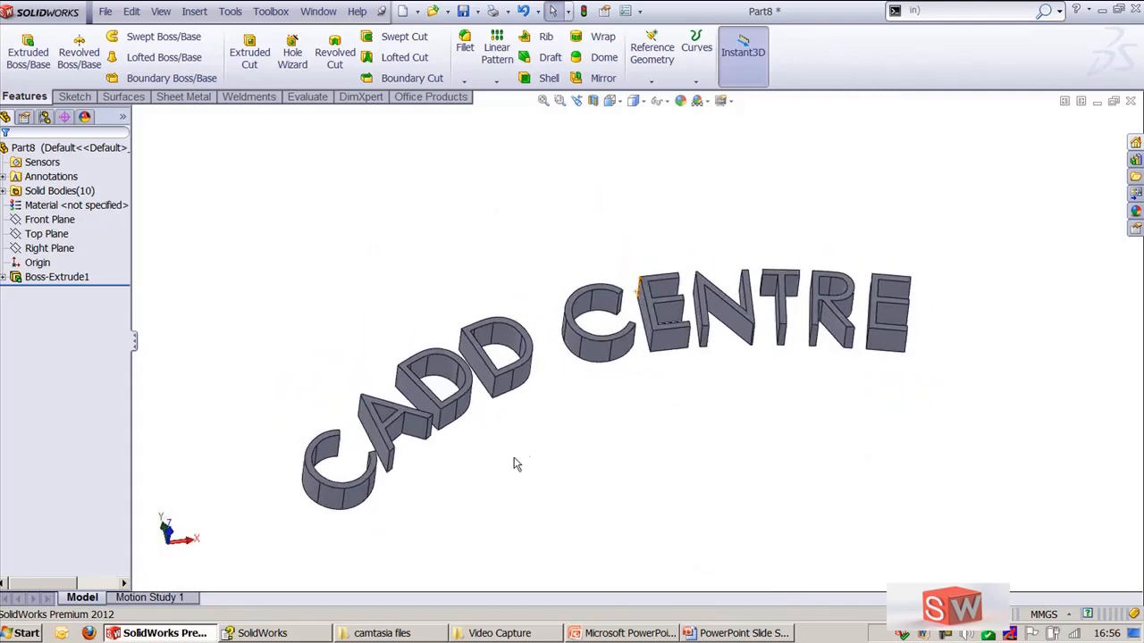
Step: Examine the extruded CADD CENTRE letters from several angles, and finish in a trimetric view
{"action": "scroll", "coordinate": [514, 462], "scroll_direction": "down", "scroll_amount": 2}
{"action": "scroll", "coordinate": [508, 478], "scroll_direction": "up", "scroll_amount": 2}
{"action": "middle_click_drag", "start_coordinate": [506, 480], "coordinate": [649, 479], "text": "ctrl"}
{"action": "scroll", "coordinate": [694, 374], "scroll_direction": "down", "scroll_amount": 2}
{"action": "scroll", "coordinate": [651, 388], "scroll_direction": "up", "scroll_amount": 2}
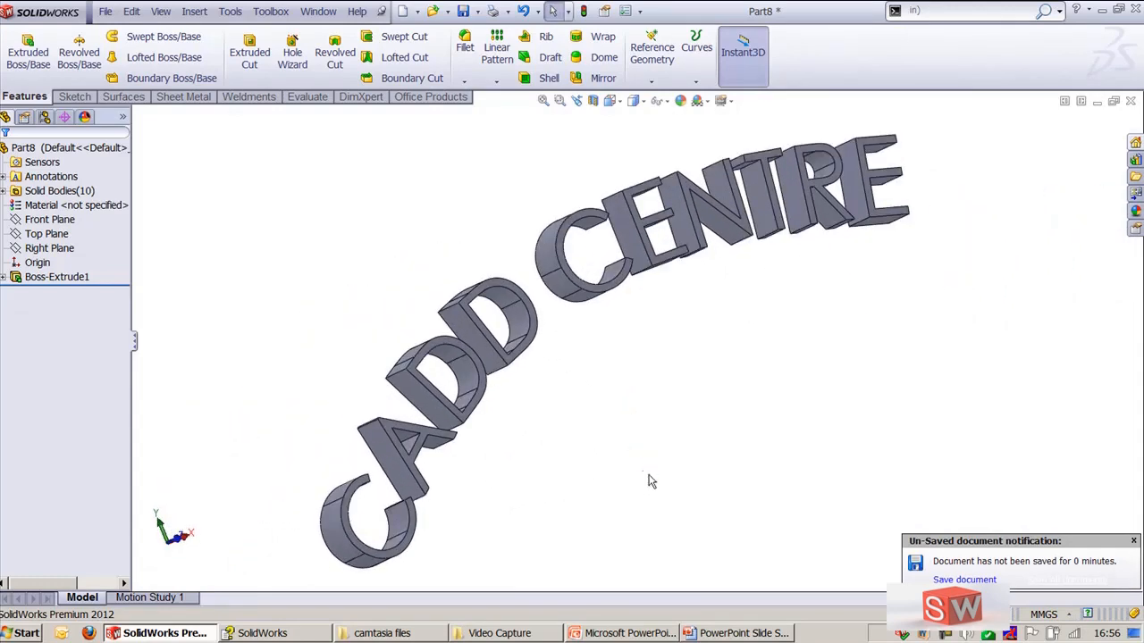
{"action": "key", "text": "ctrl+7"}
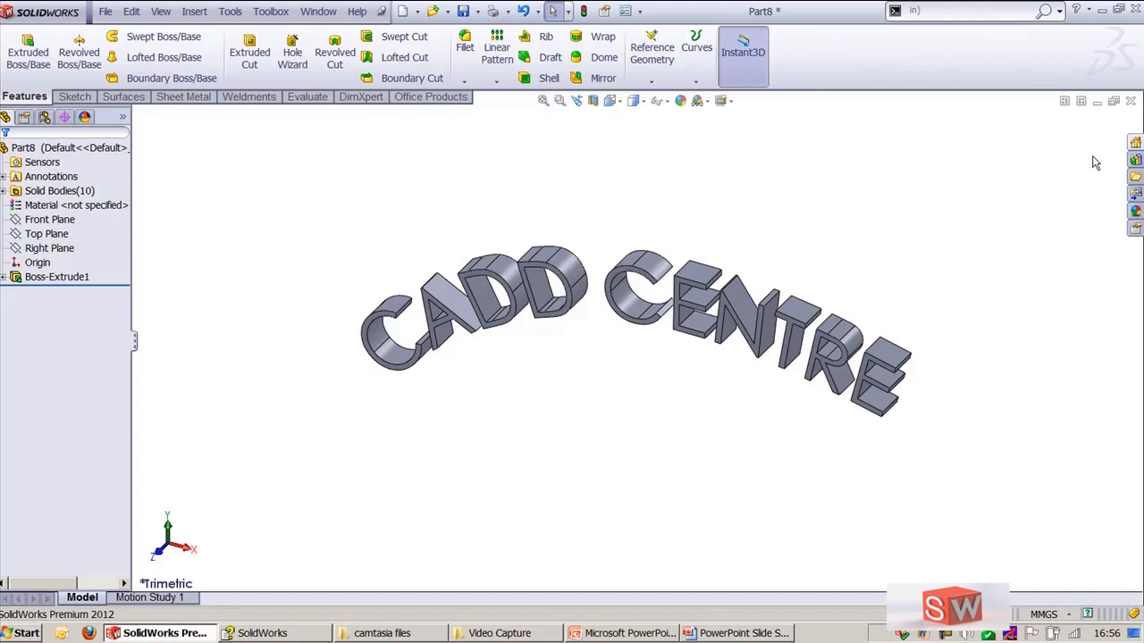
Step: Remove the extruded text feature and the text sketch it was built from
{"action": "left_click", "coordinate": [71, 278]}
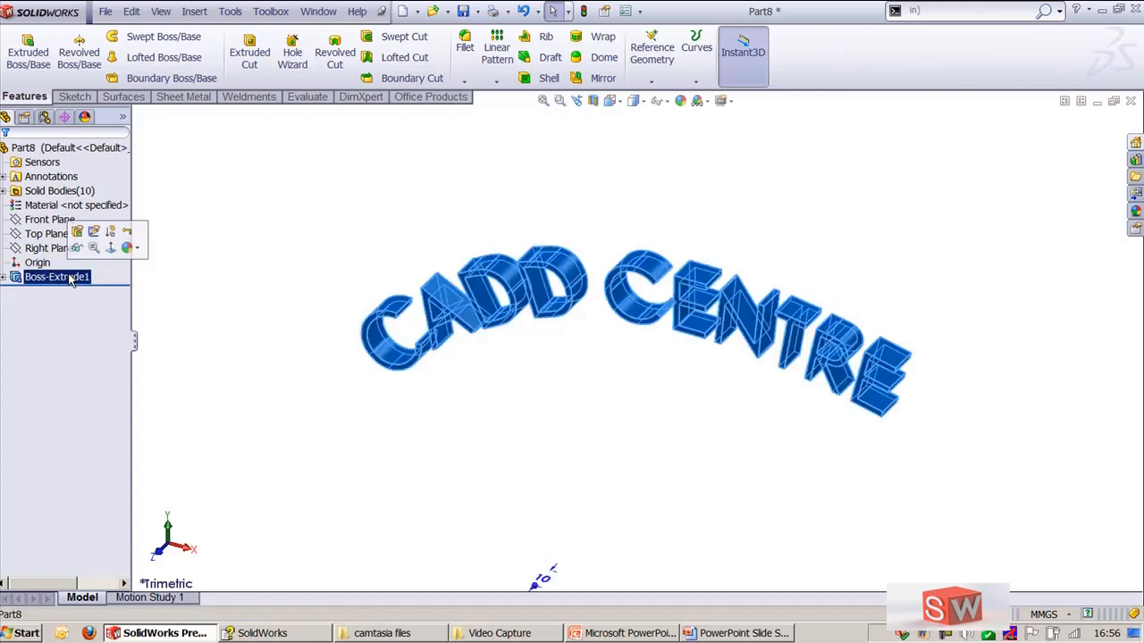
{"action": "key", "text": "ctrl+z"}
{"action": "left_click", "coordinate": [505, 263]}
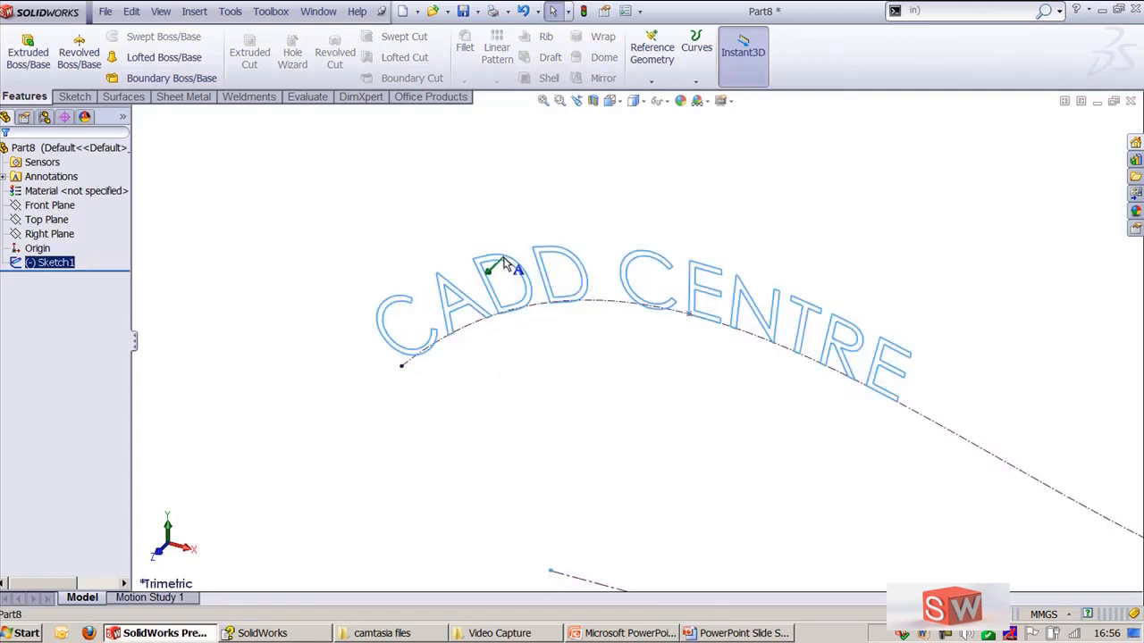
{"action": "key", "text": "ctrl+z"}
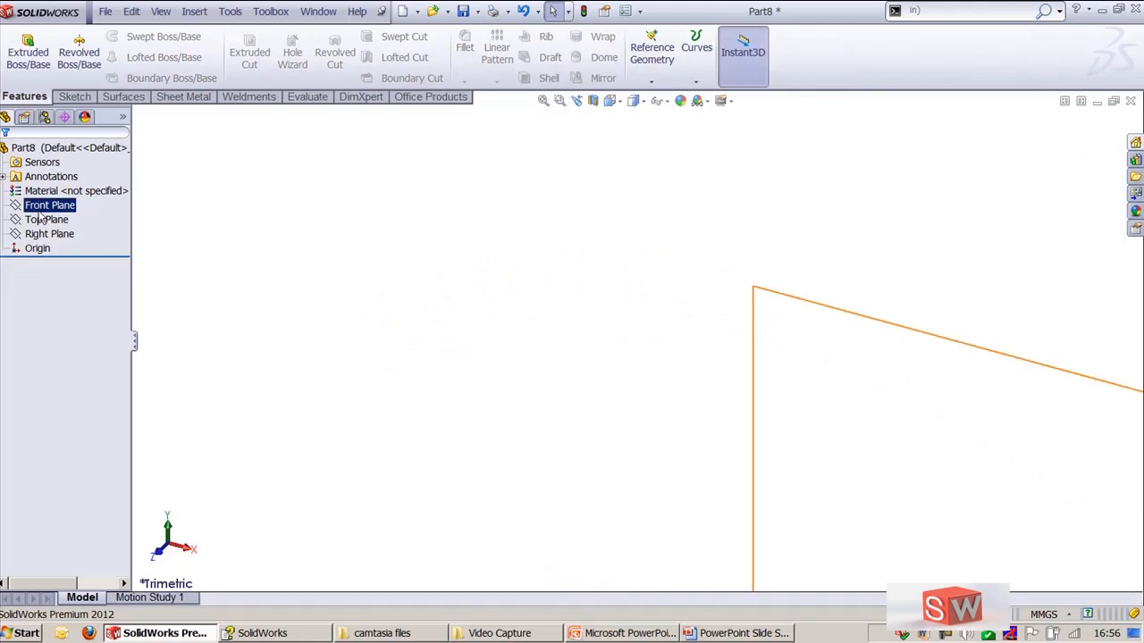
Step: Start a sketch on the Front Plane and draw a circle about 78.5 mm in diameter centred on the origin
{"action": "left_click", "coordinate": [49, 205]}
{"action": "left_click", "coordinate": [45, 190]}
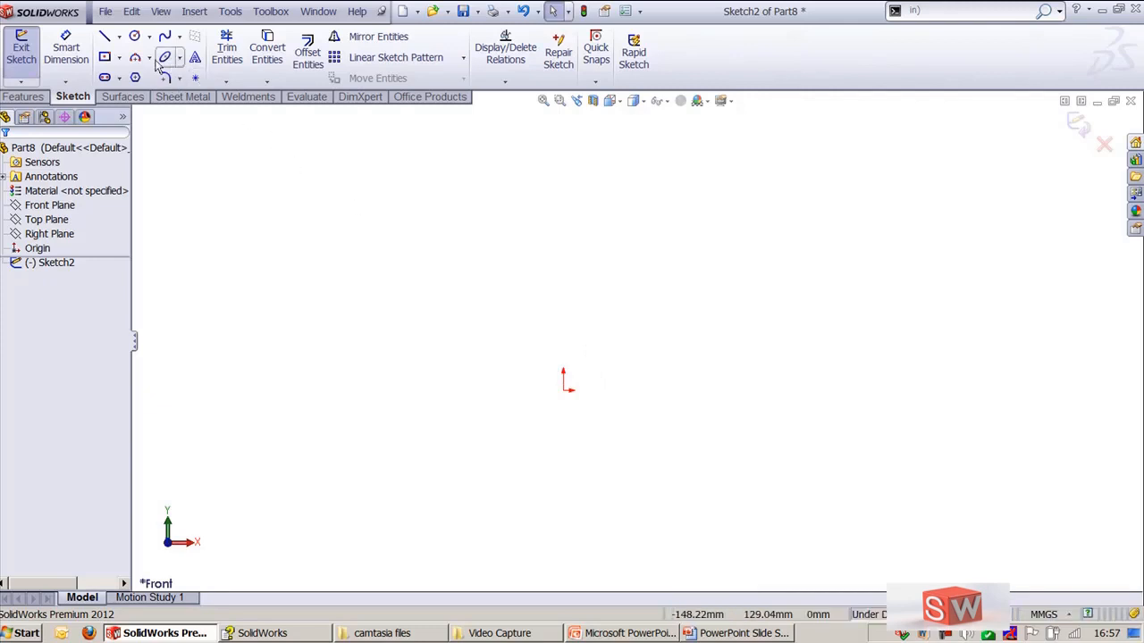
{"action": "left_click", "coordinate": [135, 37]}
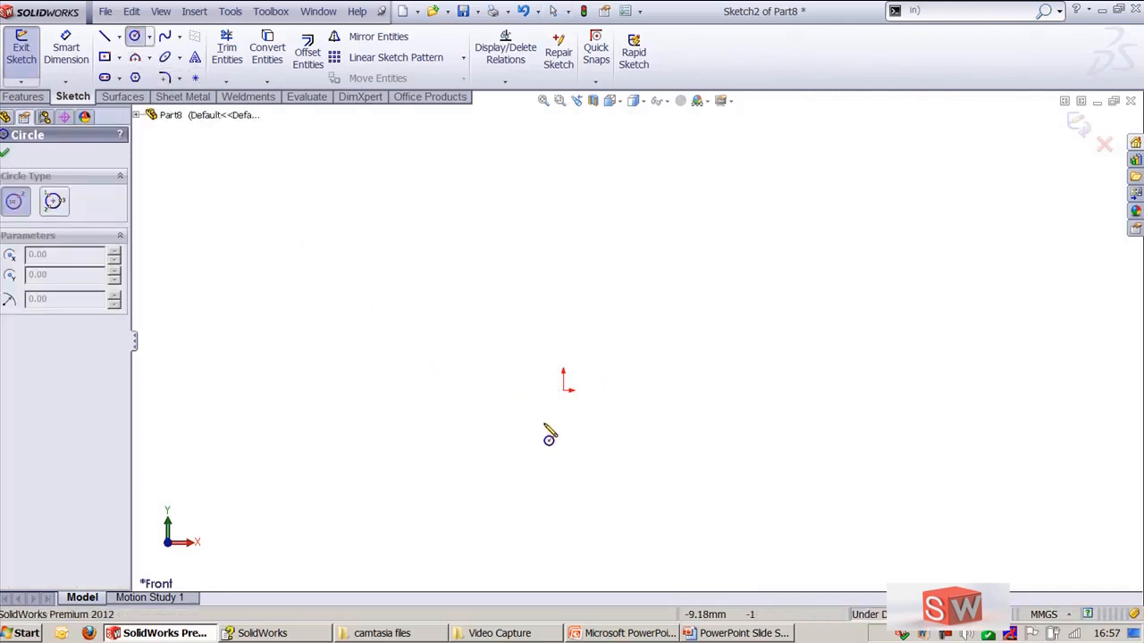
{"action": "left_click", "coordinate": [564, 390]}
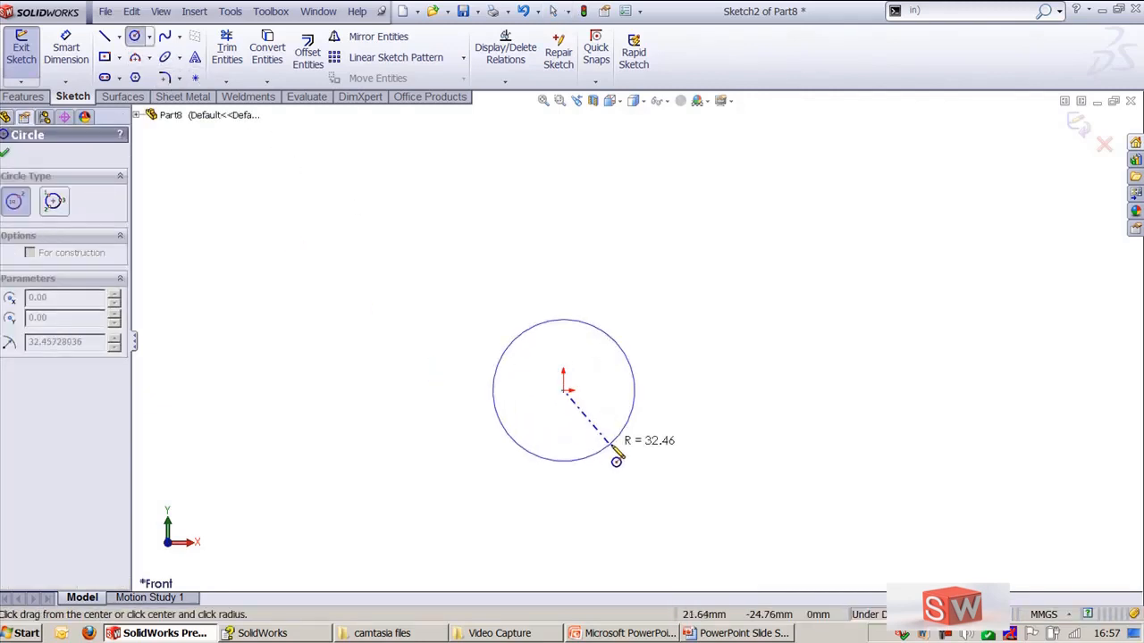
{"action": "left_click", "coordinate": [621, 461]}
{"action": "key", "text": "Escape"}
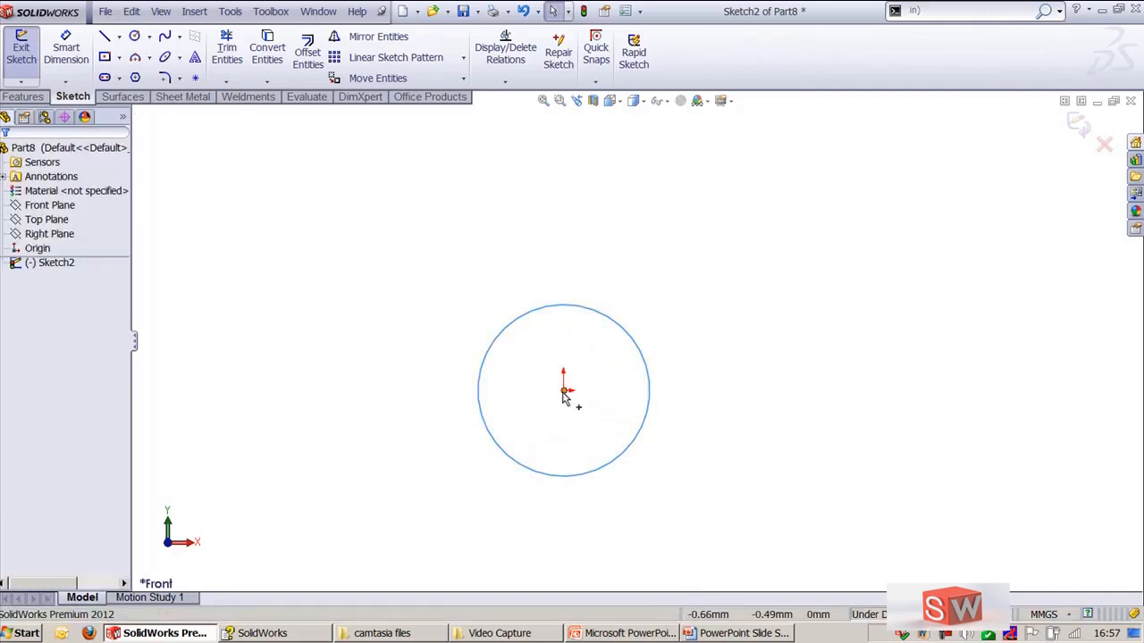
{"action": "left_click_drag", "start_coordinate": [564, 391], "coordinate": [571, 390]}
{"action": "left_click", "coordinate": [706, 320]}
Step: Dimension the circle at the origin with a diameter of 80 mm
{"action": "left_click", "coordinate": [66, 49]}
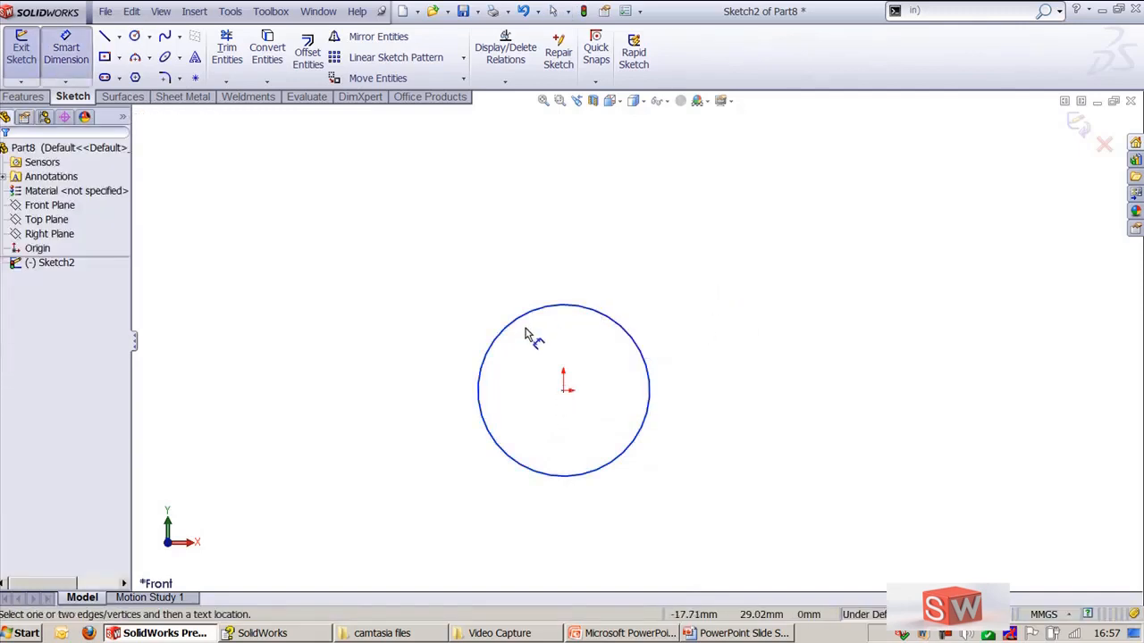
{"action": "left_click", "coordinate": [526, 333]}
{"action": "left_click", "coordinate": [325, 226]}
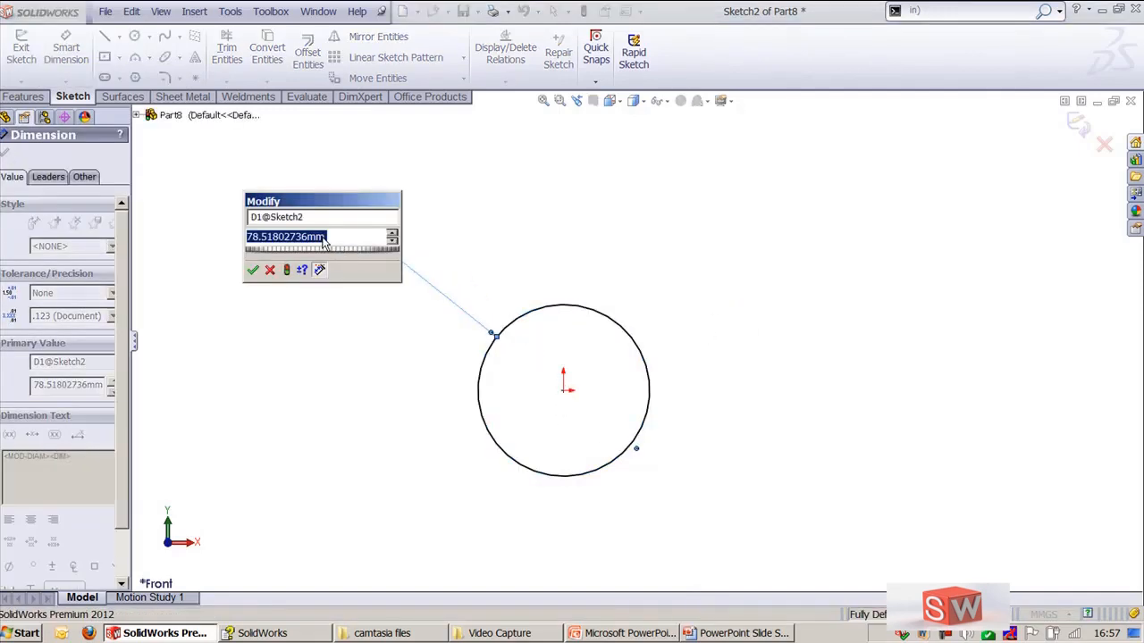
{"action": "type", "text": "80"}
{"action": "key", "text": "Return"}
{"action": "key", "text": "Escape"}
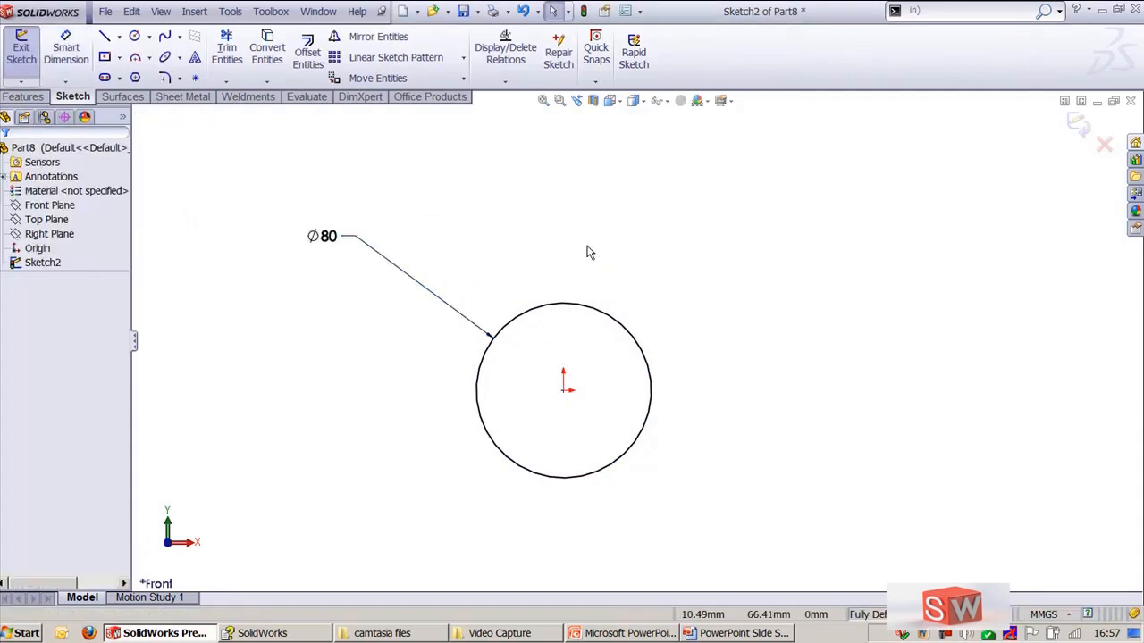
Step: Draw a radial line from the origin to the upper-left part of the 80 mm circle
{"action": "key", "text": "l"}
{"action": "left_click", "coordinate": [564, 390]}
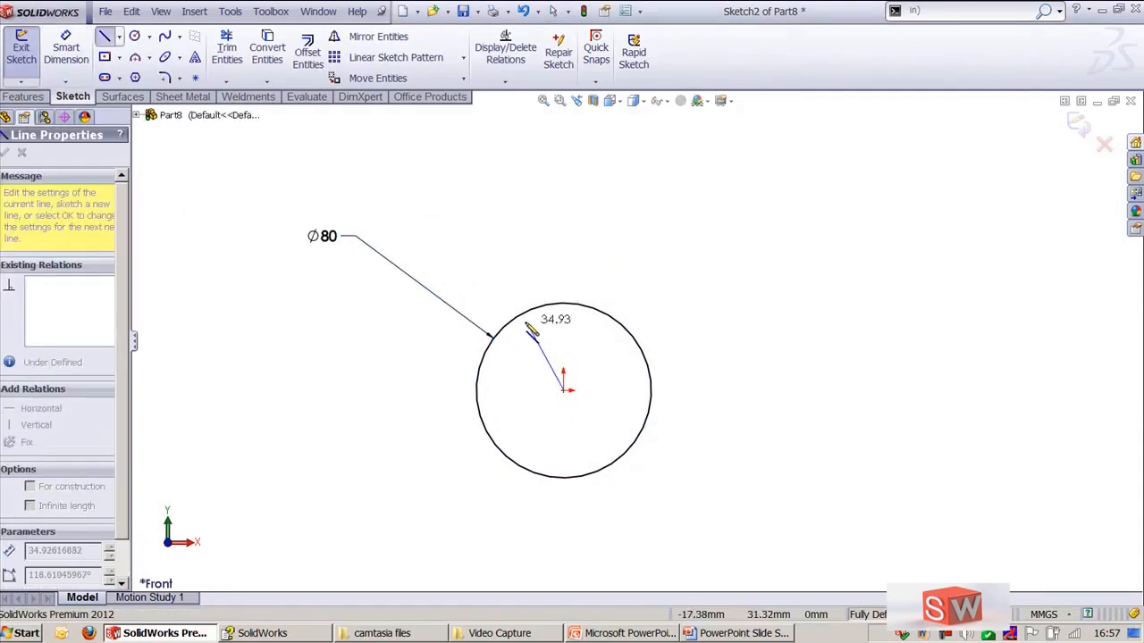
{"action": "left_click", "coordinate": [526, 315]}
{"action": "key", "text": "Escape"}
Step: Sketch a second circle about 50.7 mm in diameter, level with the origin and about 270 mm to its right
{"action": "scroll", "coordinate": [633, 313], "scroll_direction": "up", "scroll_amount": 2}
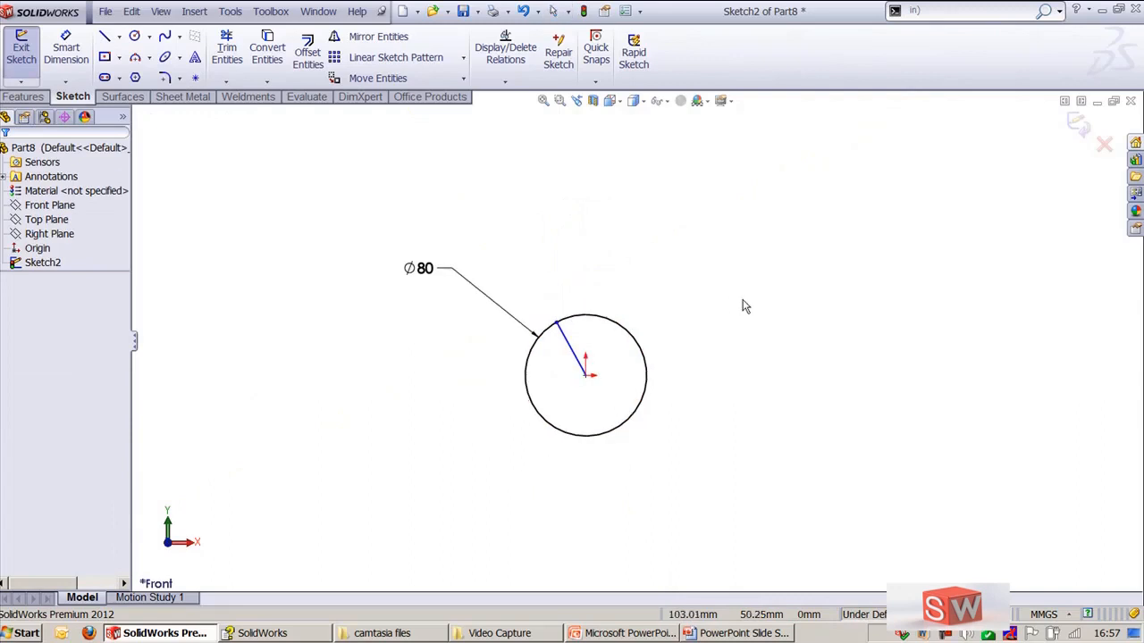
{"action": "middle_click_drag", "start_coordinate": [742, 301], "coordinate": [522, 307], "text": "ctrl"}
{"action": "key", "text": "c"}
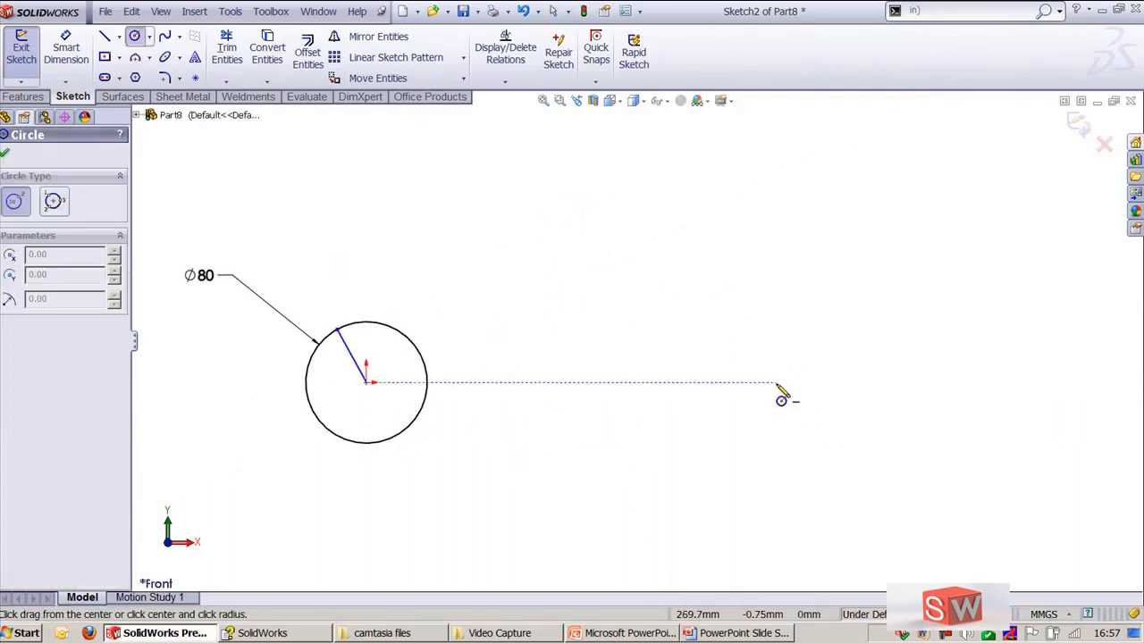
{"action": "left_click", "coordinate": [776, 384]}
{"action": "left_click", "coordinate": [790, 420]}
{"action": "key", "text": "Escape"}
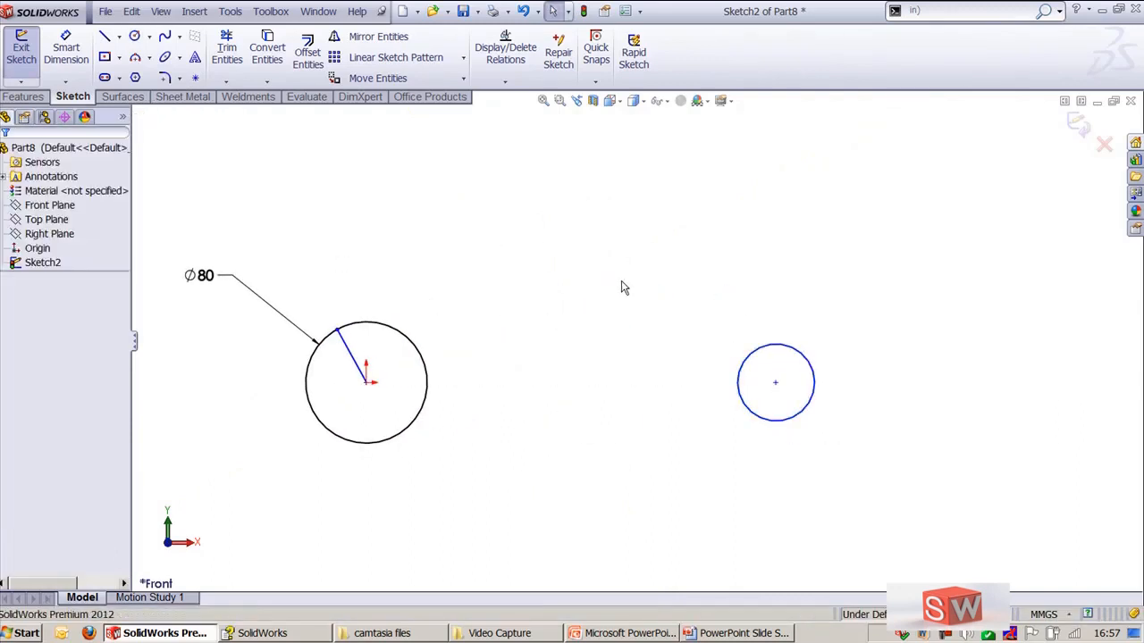
Step: Draw a radial line from the second circle's centre to the upper-left part of its edge
{"action": "key", "text": "l"}
{"action": "left_click", "coordinate": [776, 384]}
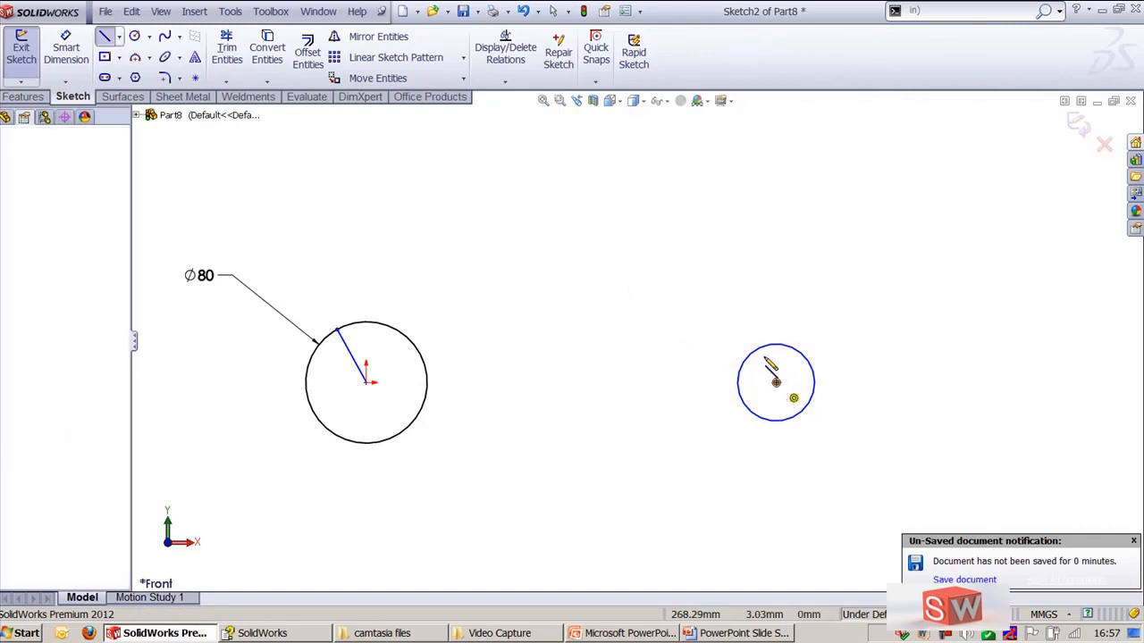
{"action": "left_click", "coordinate": [758, 348]}
{"action": "key", "text": "Escape"}
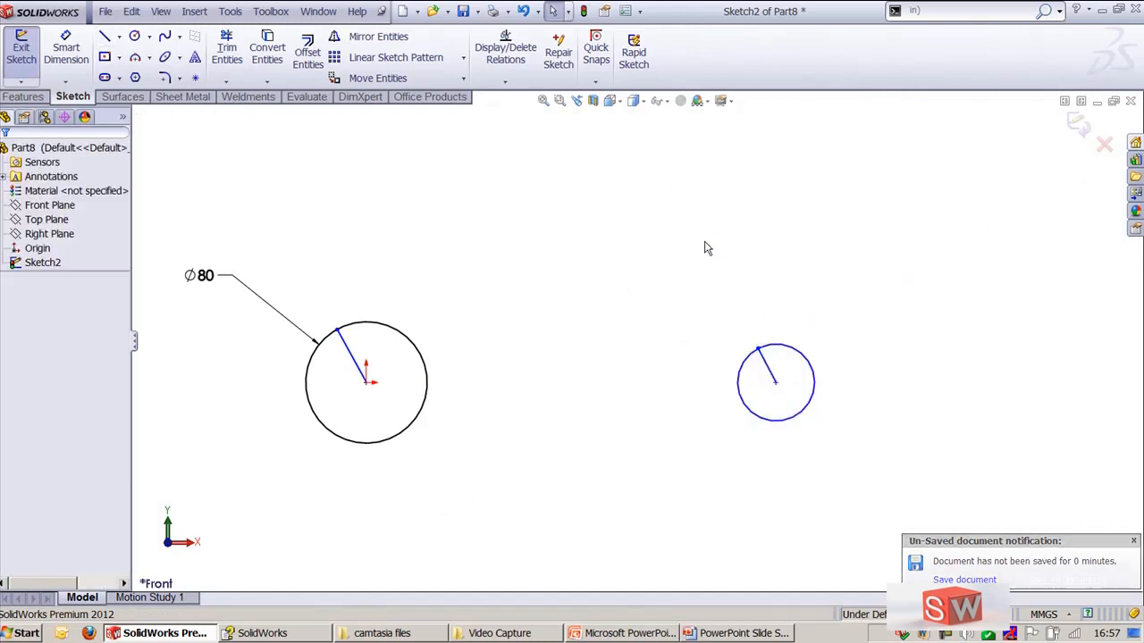
Step: Set the smaller circle's diameter to 50 mm and move both diameter dimensions closer to their circles
{"action": "key", "text": "d"}
{"action": "left_click", "coordinate": [799, 349]}
{"action": "left_click", "coordinate": [822, 270]}
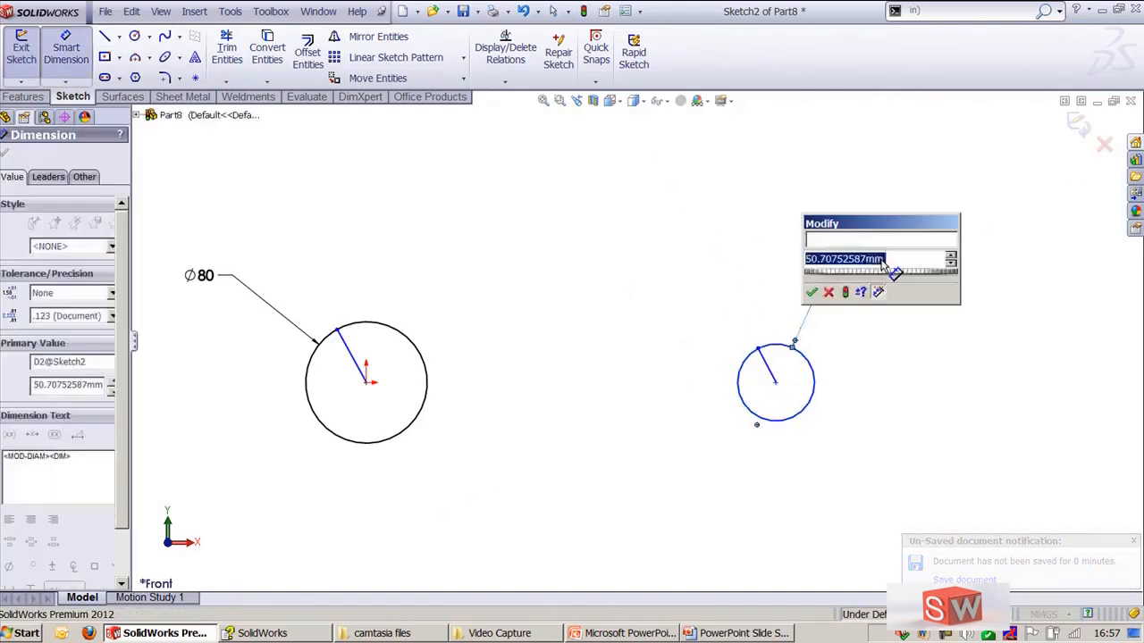
{"action": "type", "text": "50"}
{"action": "key", "text": "Return"}
{"action": "key", "text": "Escape"}
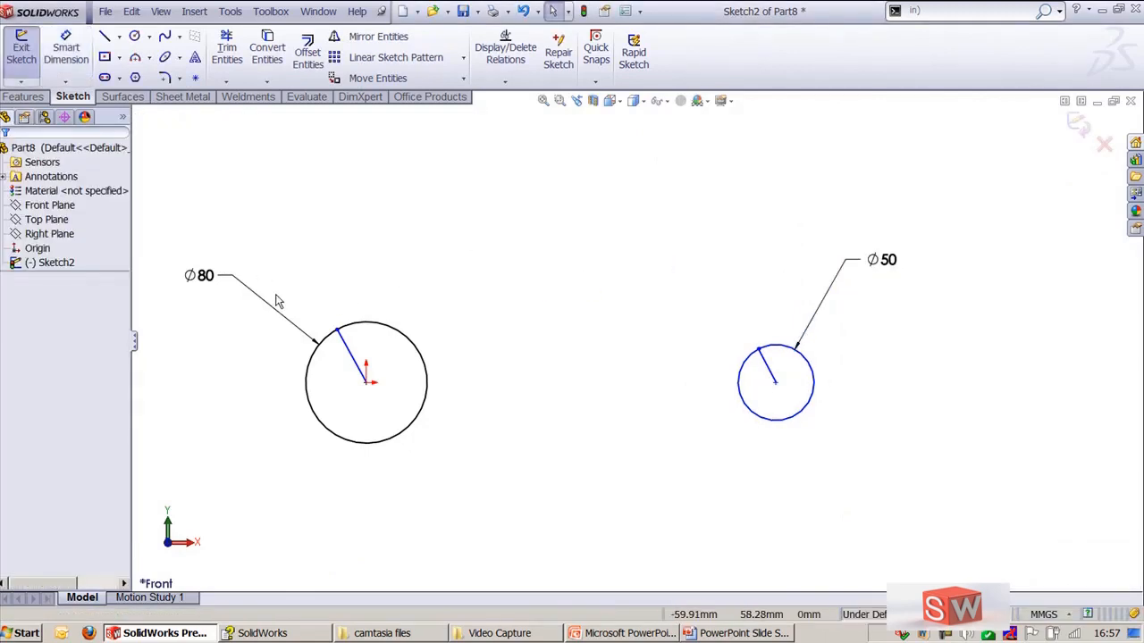
{"action": "left_click_drag", "start_coordinate": [242, 292], "coordinate": [304, 323]}
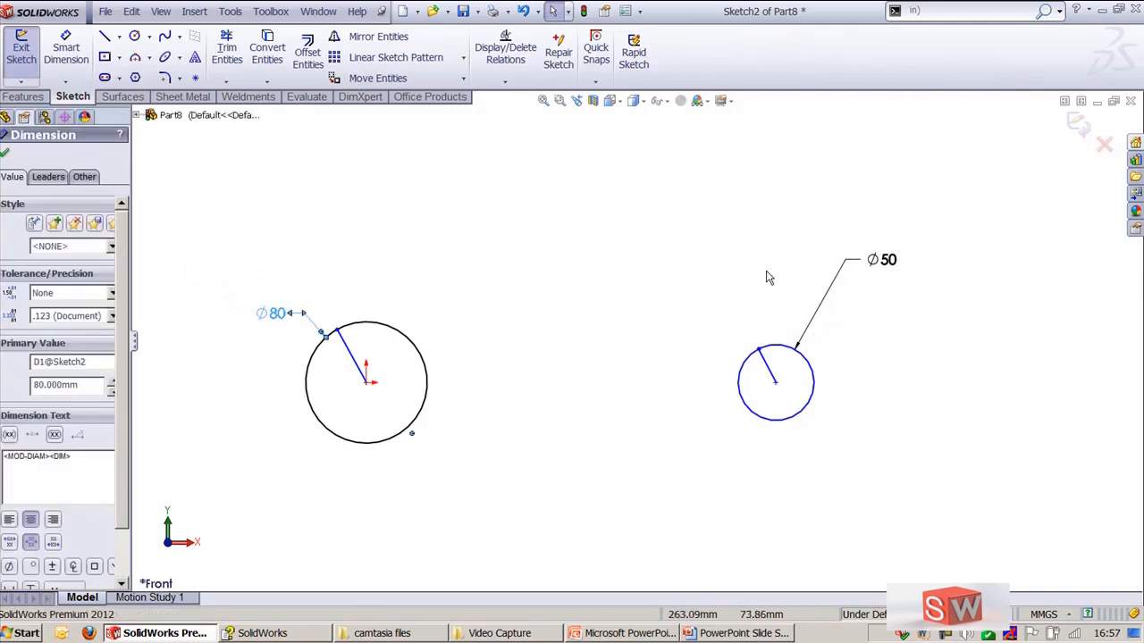
{"action": "left_click_drag", "start_coordinate": [891, 264], "coordinate": [849, 319]}
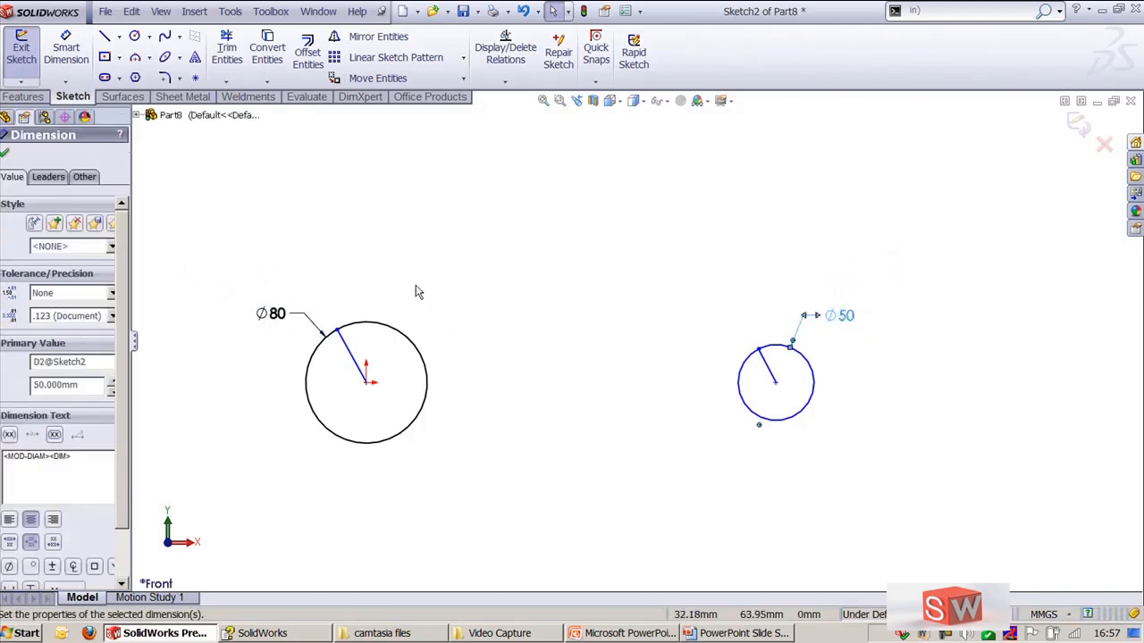
Step: Make a sketch block from the 80 mm circle and its radial line
{"action": "left_click", "coordinate": [228, 288]}
{"action": "left_click_drag", "start_coordinate": [228, 288], "coordinate": [480, 467]}
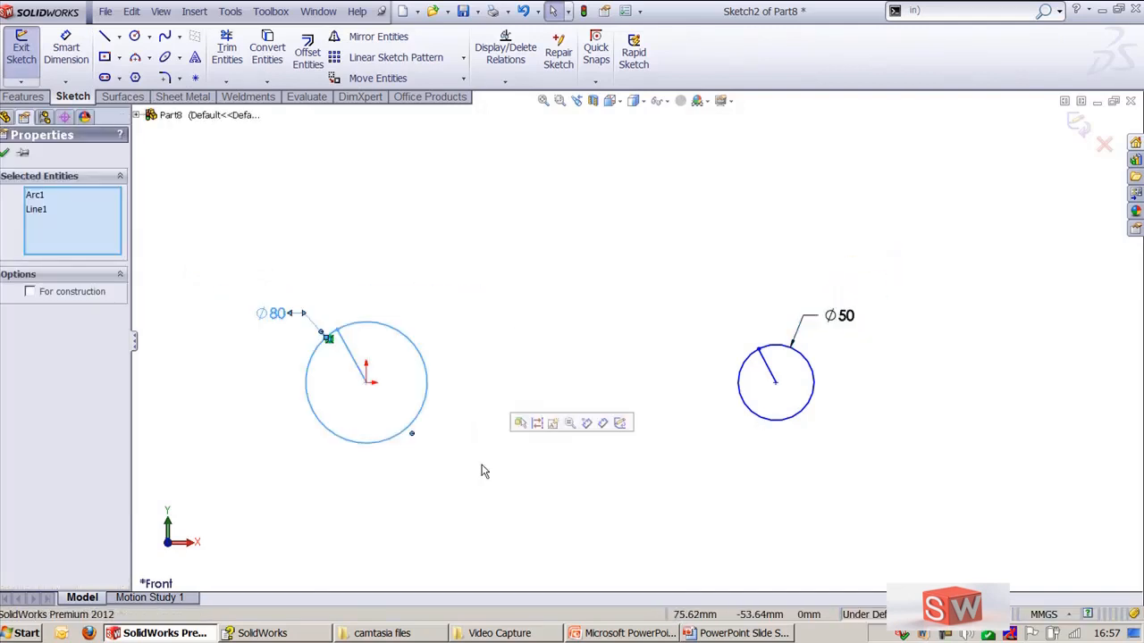
{"action": "left_click", "coordinate": [553, 423]}
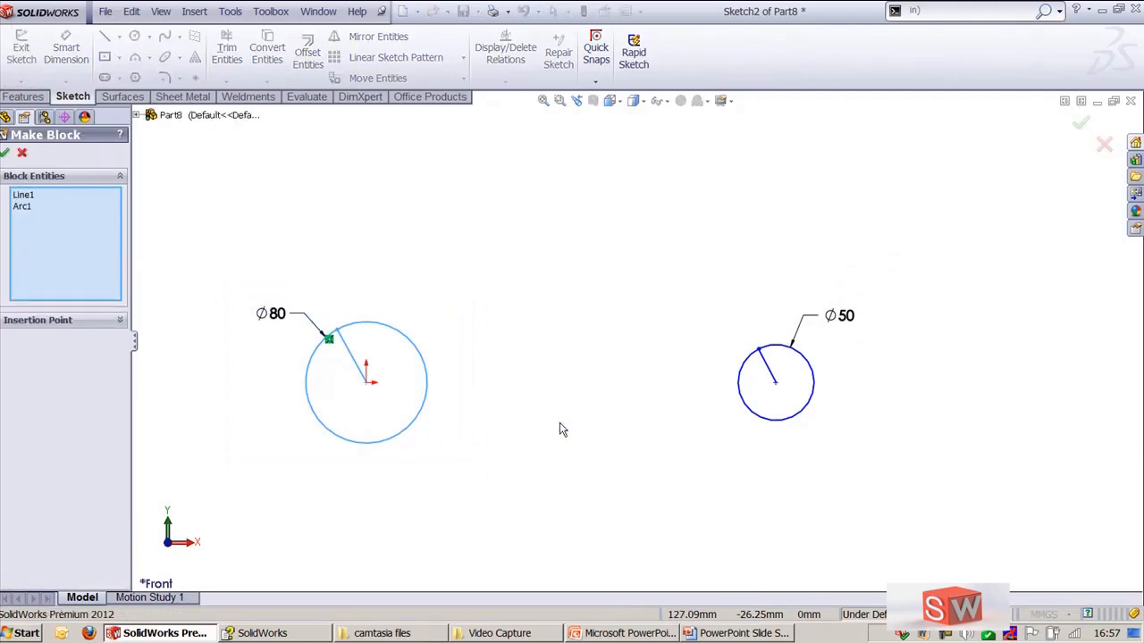
{"action": "left_click", "coordinate": [575, 257]}
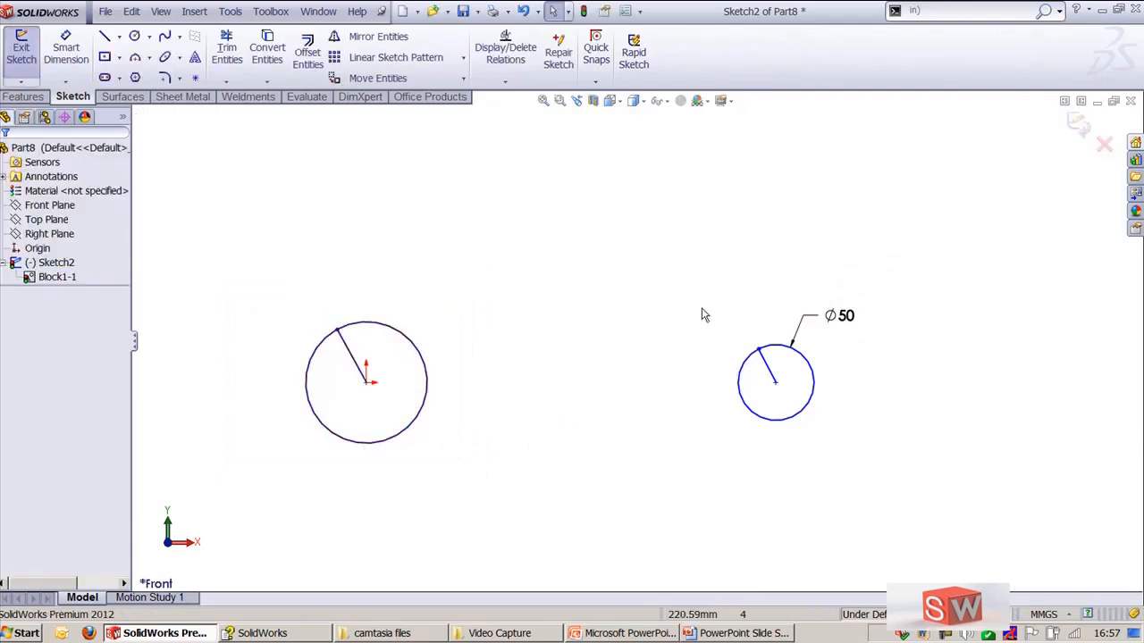
Step: Make a second sketch block from the 50 mm circle and its radial line
{"action": "left_click_drag", "start_coordinate": [692, 287], "coordinate": [893, 457]}
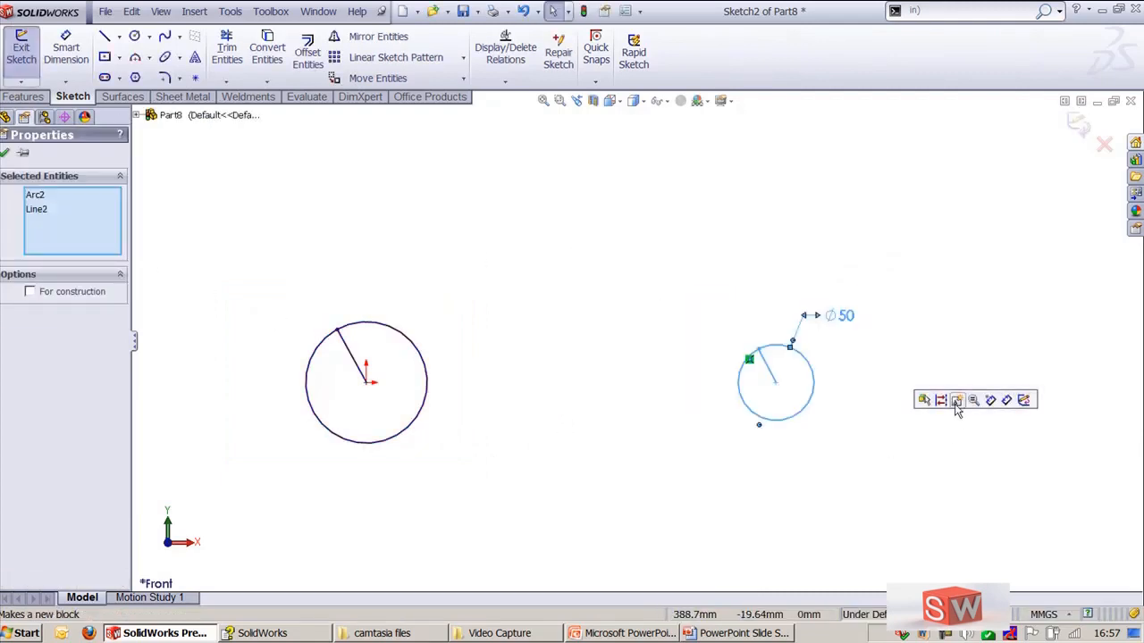
{"action": "left_click", "coordinate": [957, 400]}
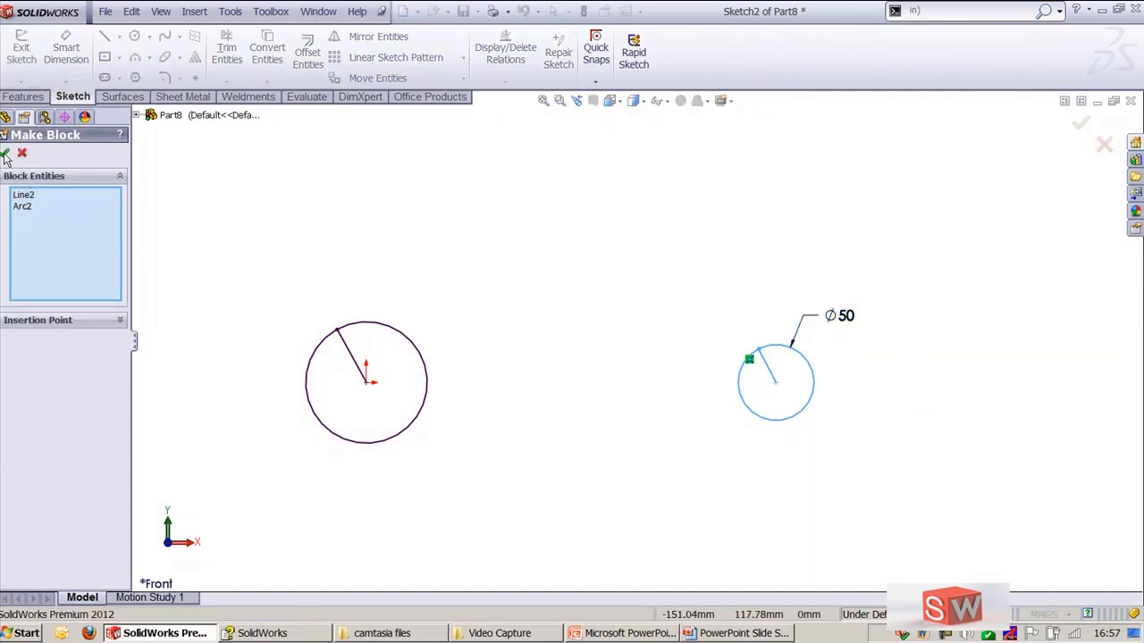
{"action": "left_click", "coordinate": [5, 154]}
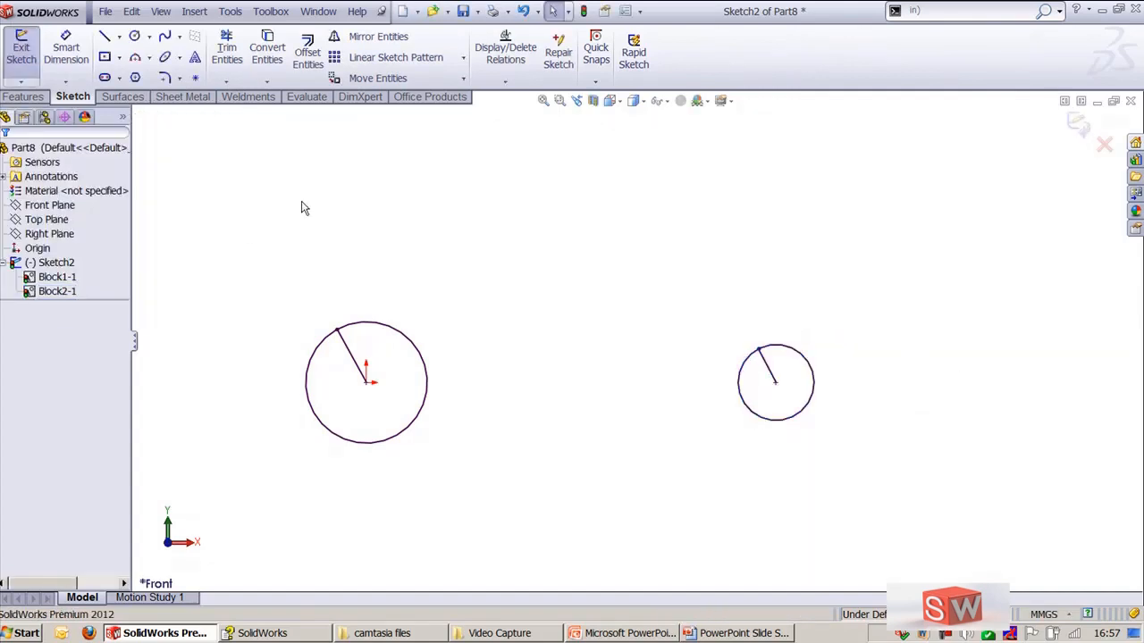
Step: Add a Belt/Chain around the 80 mm and 50 mm circles with the belt engaged
{"action": "left_click", "coordinate": [229, 12]}
{"action": "mouse_move", "coordinate": [271, 186]}
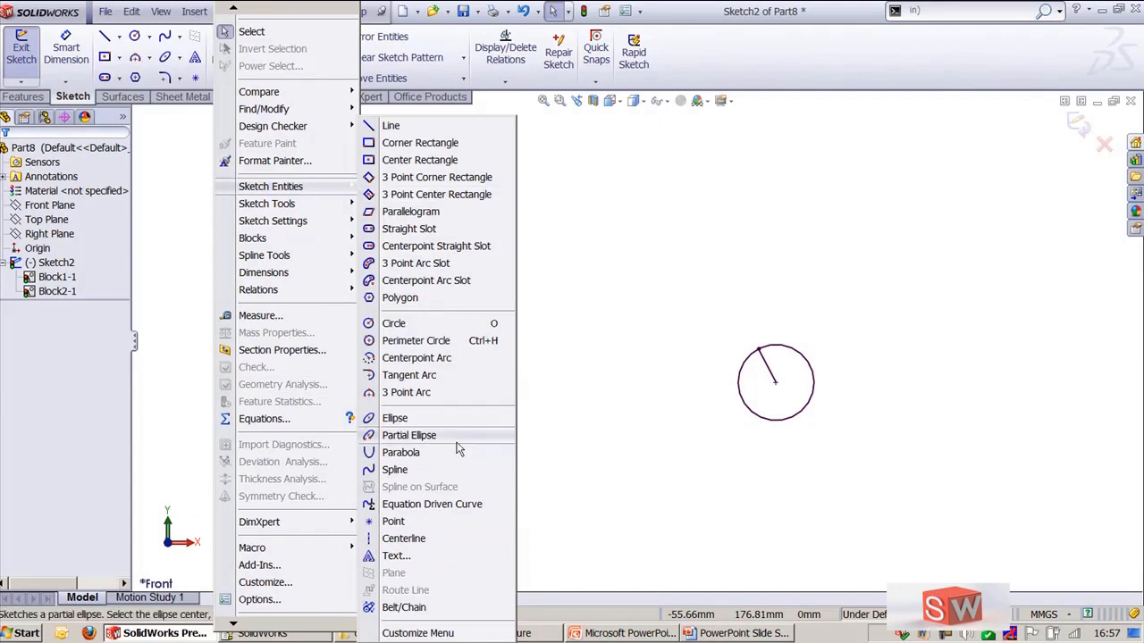
{"action": "left_click", "coordinate": [404, 607]}
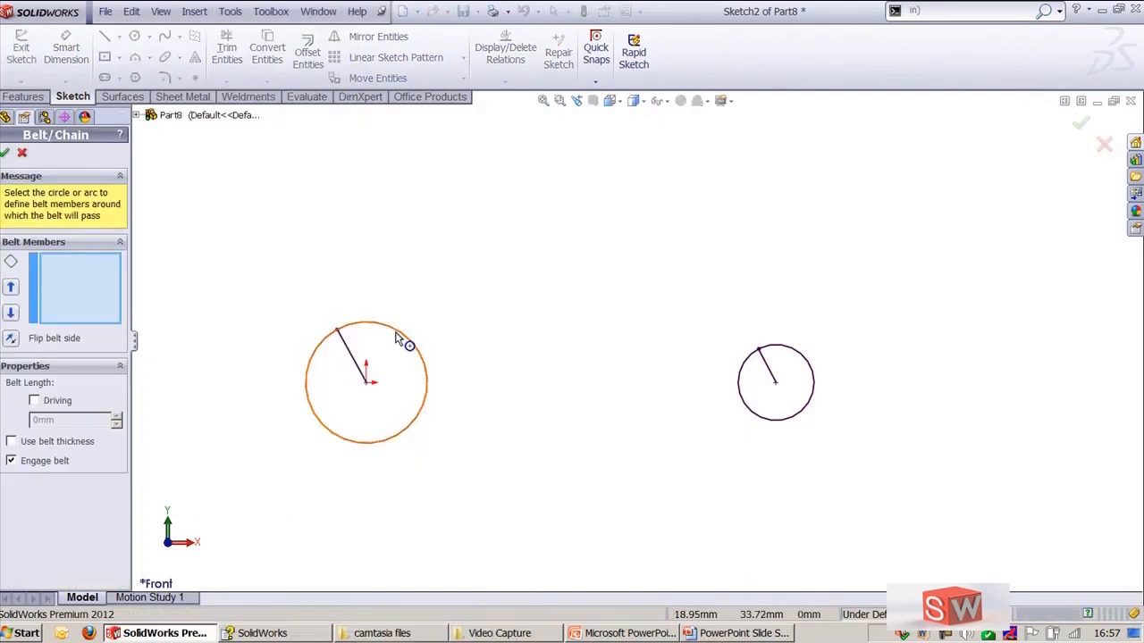
{"action": "left_click", "coordinate": [396, 337]}
{"action": "left_click", "coordinate": [786, 351]}
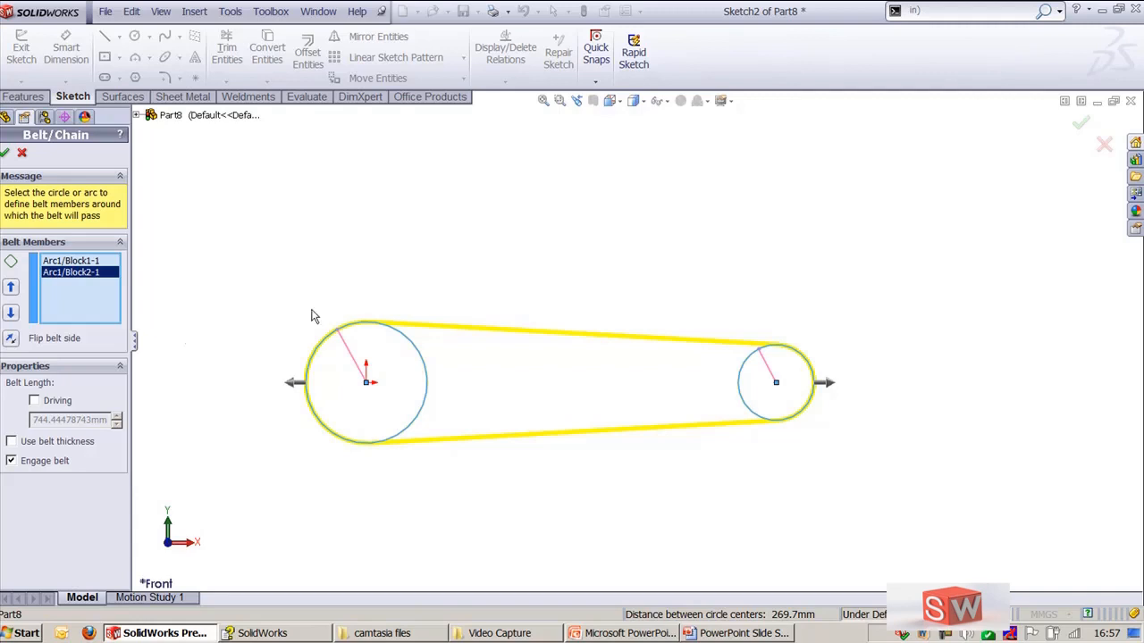
{"action": "left_click", "coordinate": [5, 154]}
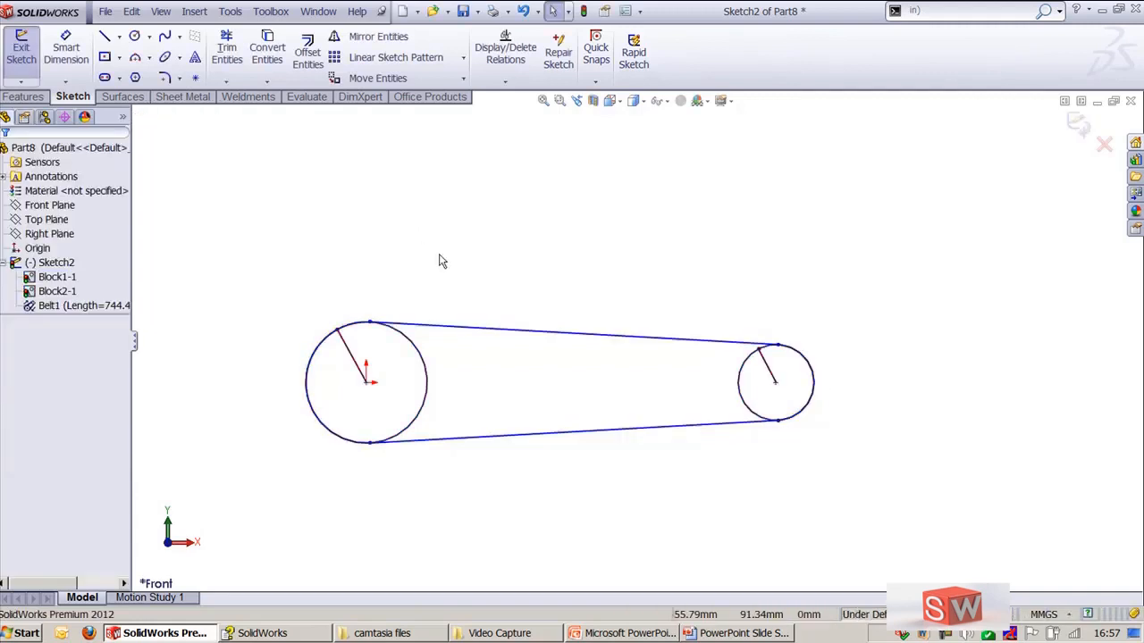
Step: Rotate the large pulley block to test the belt motion, leaving its radial line horizontal towards the small pulley
{"action": "left_click_drag", "start_coordinate": [338, 333], "coordinate": [420, 389]}
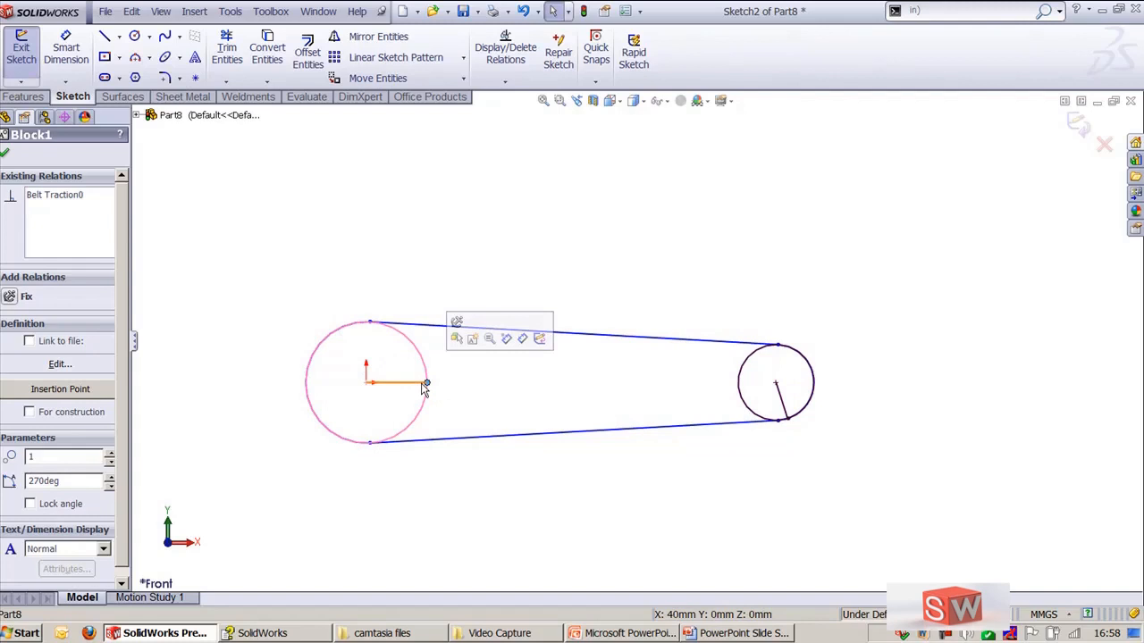
{"action": "left_click", "coordinate": [603, 253]}
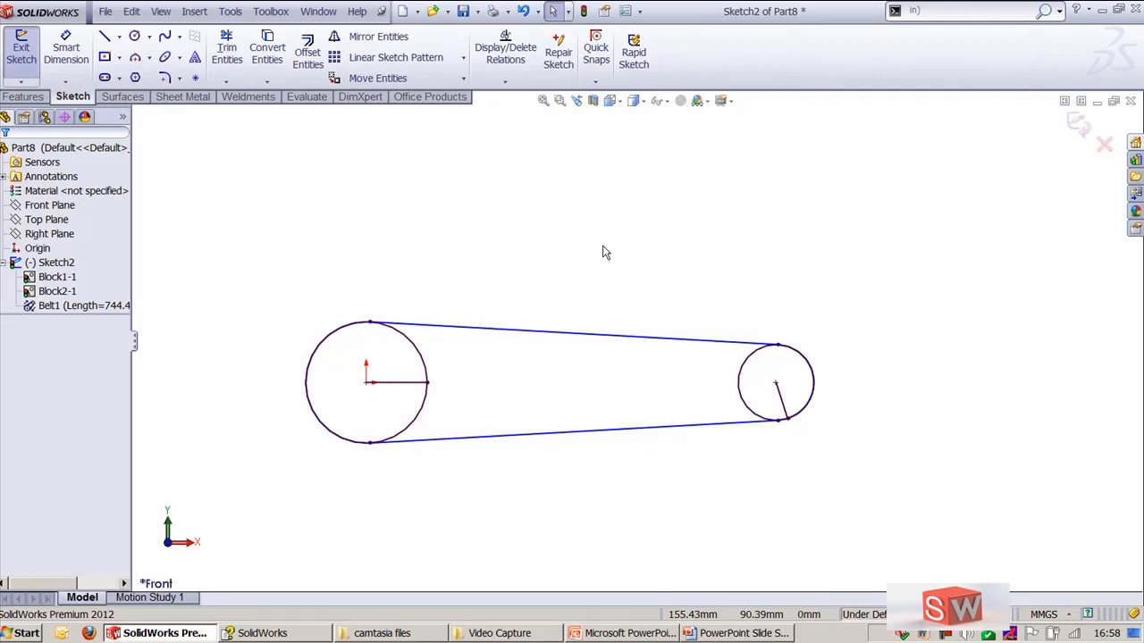
{"action": "scroll", "coordinate": [365, 299], "scroll_direction": "down", "scroll_amount": 1}
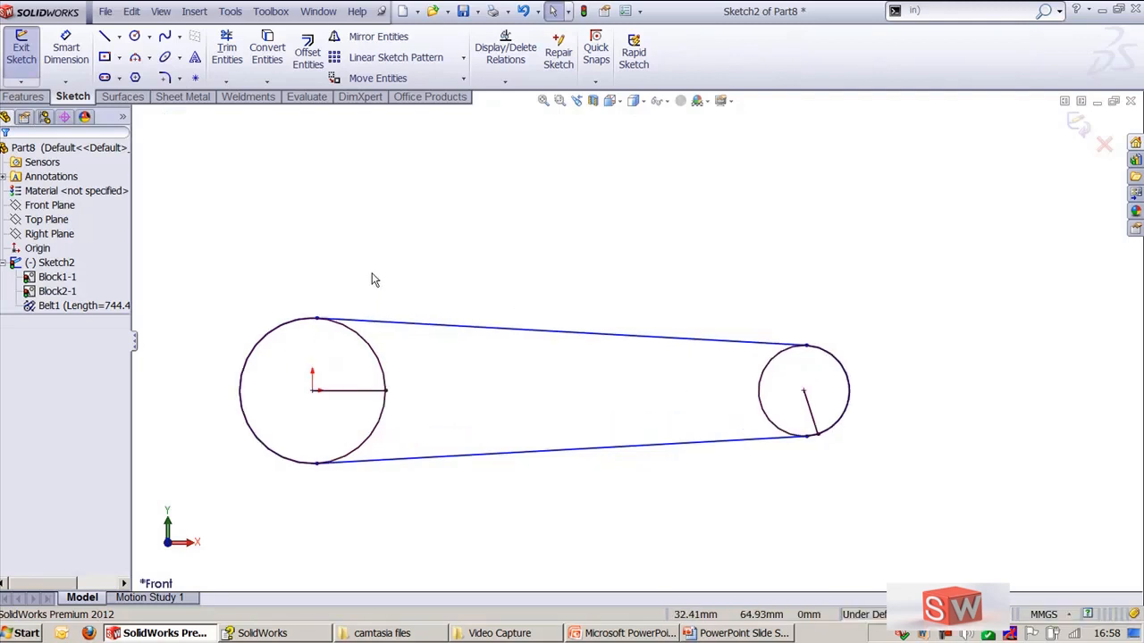
{"action": "middle_click_drag", "start_coordinate": [373, 273], "coordinate": [438, 282], "text": "ctrl"}
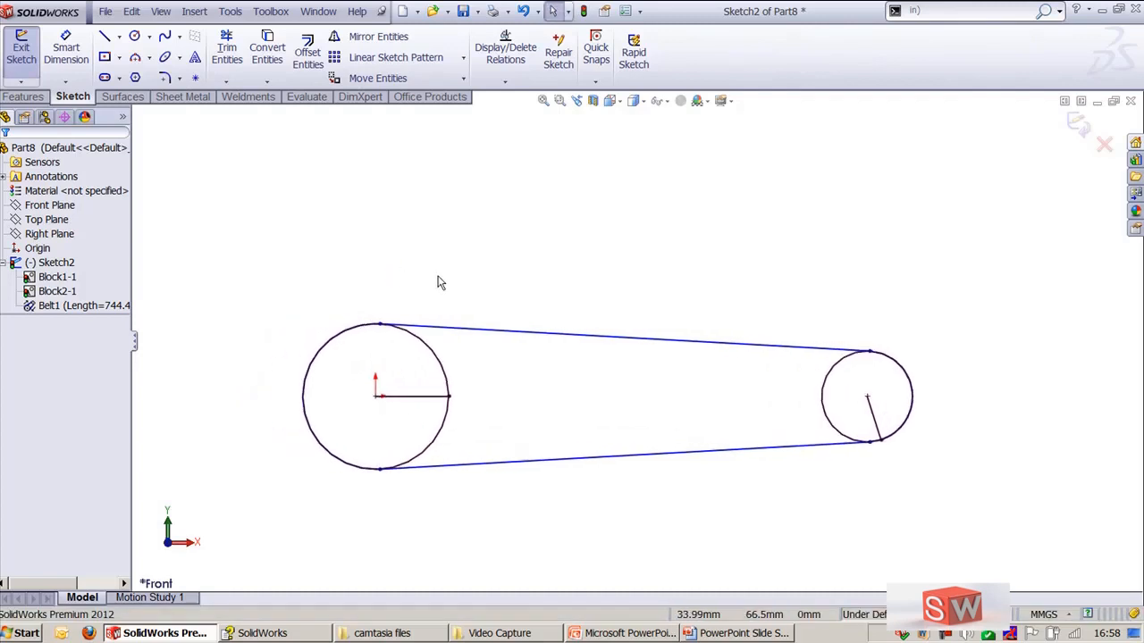
{"action": "left_click", "coordinate": [768, 635]}
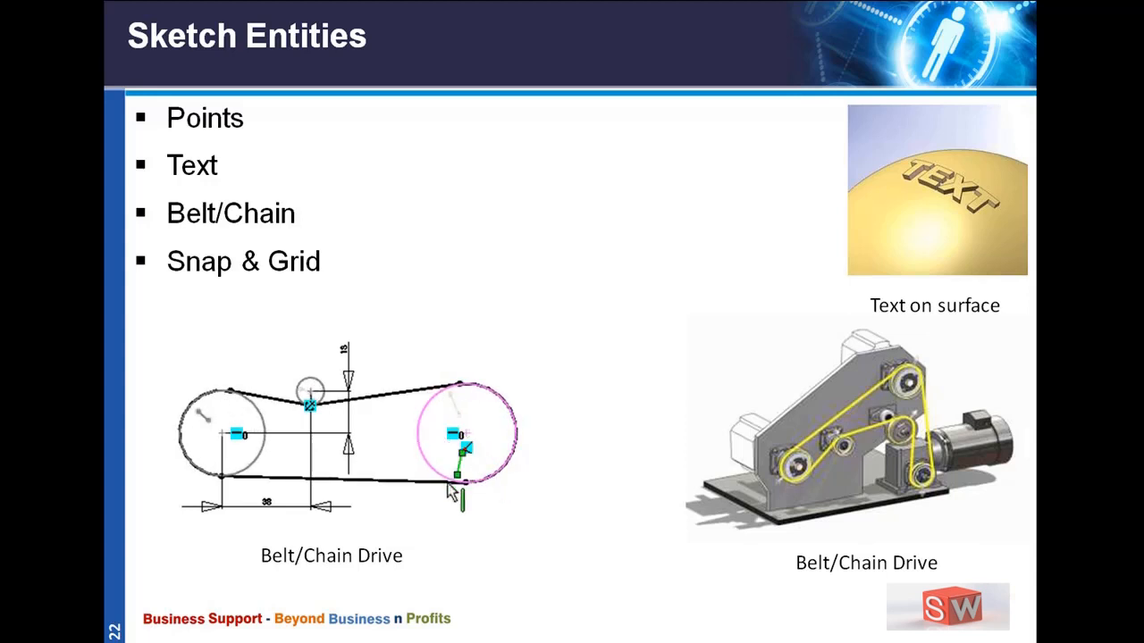
{"action": "key", "text": "alt+Tab"}
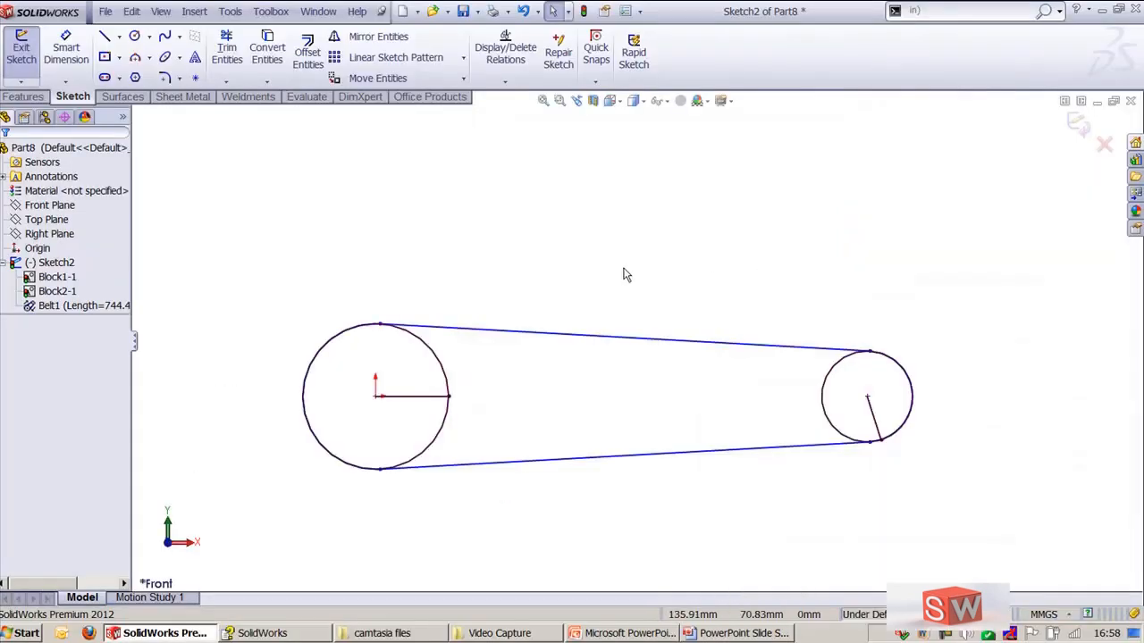
Step: Delete both pulley blocks and the belt so that the sketch is empty
{"action": "mouse_move", "coordinate": [268, 266]}
{"action": "left_mouse_down"}
{"action": "mouse_move", "coordinate": [568, 445]}
{"action": "mouse_move", "coordinate": [1024, 593]}
{"action": "mouse_move", "coordinate": [962, 509]}
{"action": "left_mouse_up"}
{"action": "key", "text": "Delete"}
{"action": "left_click", "coordinate": [425, 260]}
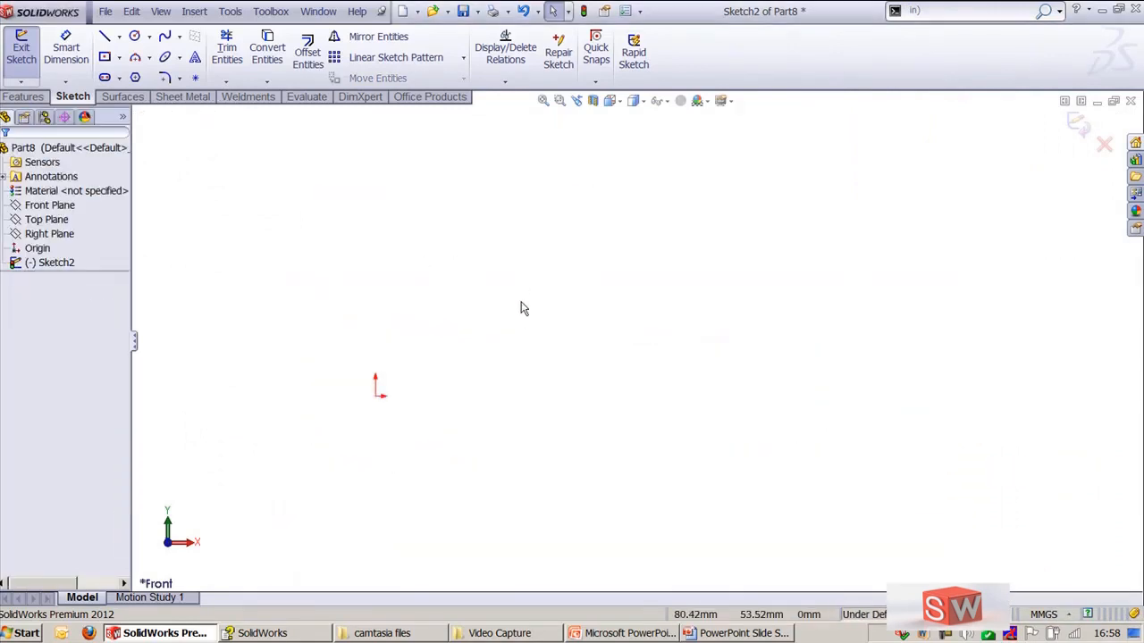
{"action": "middle_click_drag", "start_coordinate": [487, 306], "coordinate": [685, 314], "text": "ctrl"}
{"action": "left_click", "coordinate": [596, 53]}
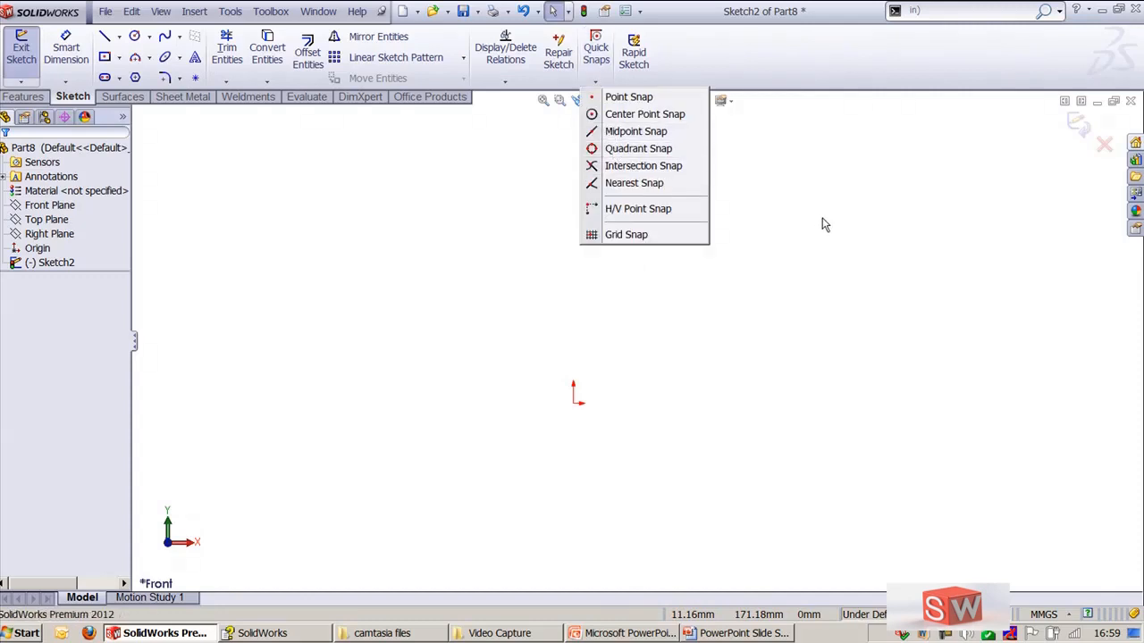
{"action": "left_click", "coordinate": [790, 315]}
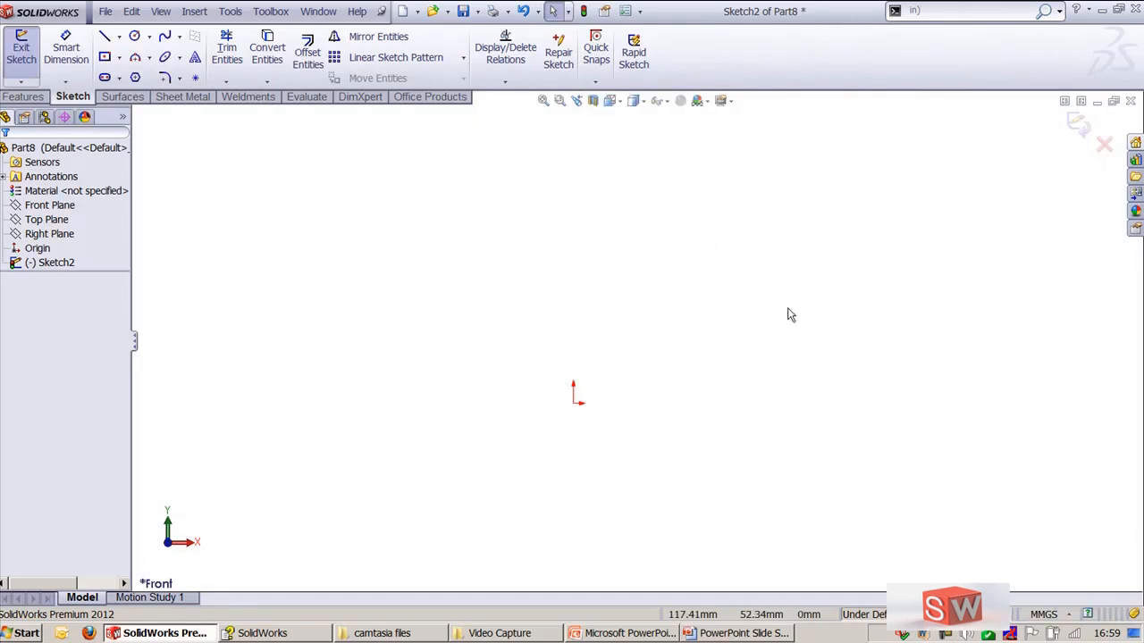
Step: Sketch a circle about 156 mm in diameter centred on the origin
{"action": "left_click", "coordinate": [134, 36]}
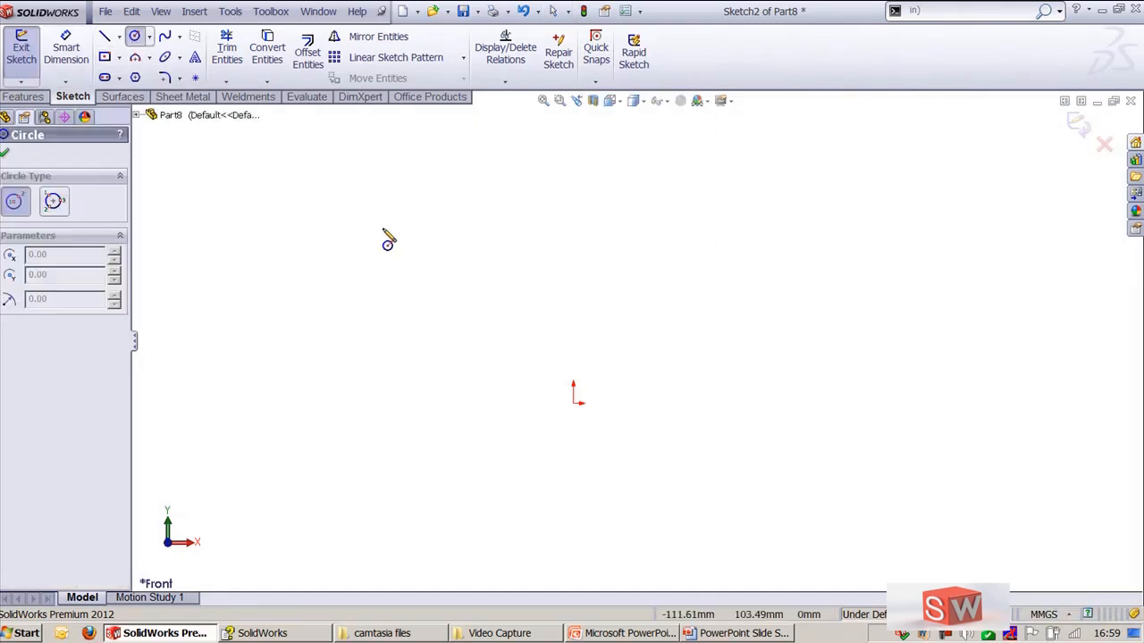
{"action": "left_click", "coordinate": [573, 402]}
{"action": "left_click", "coordinate": [664, 527]}
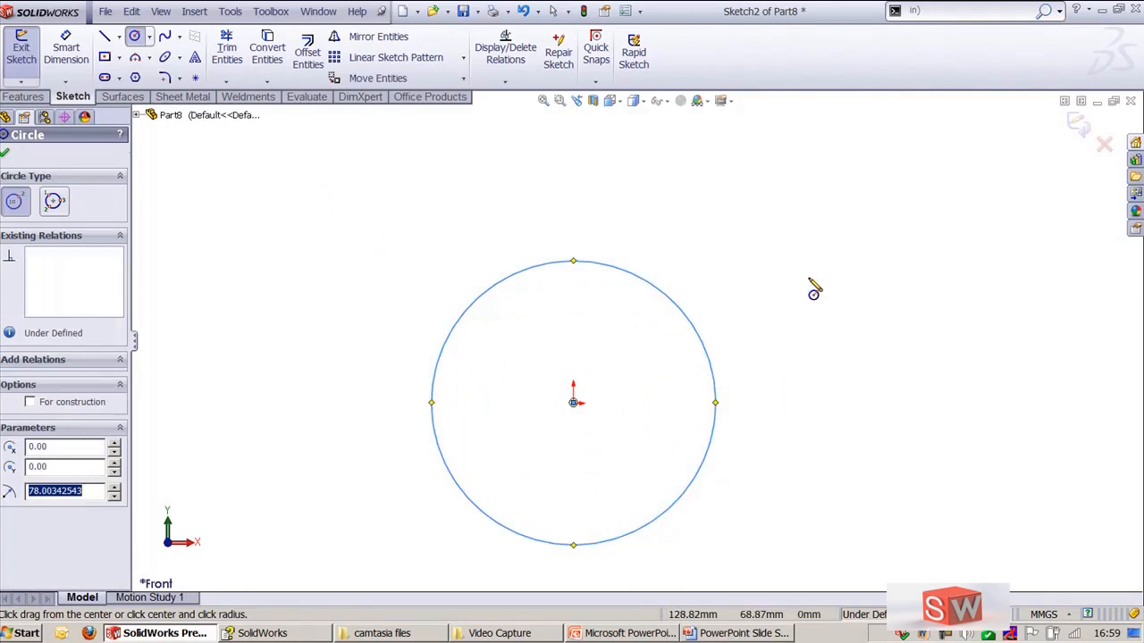
{"action": "key", "text": "Escape"}
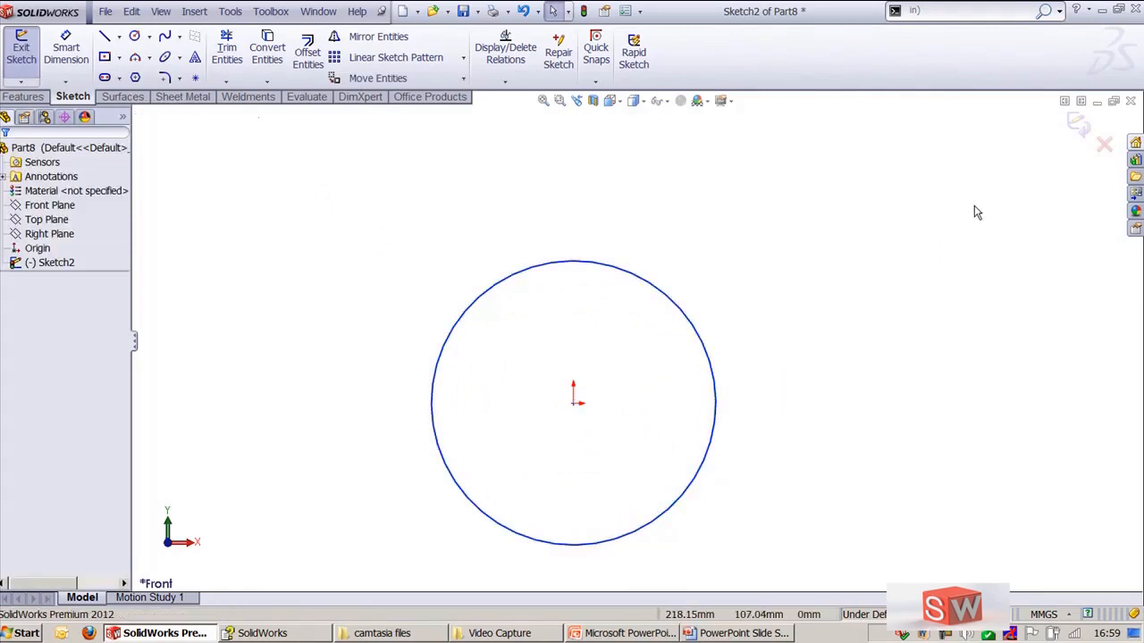
Step: Sketch a line about 247 mm long from the circle's upper right to its upper edge, ending with a Tangent quick snap
{"action": "key", "text": "l"}
{"action": "left_click", "coordinate": [981, 167]}
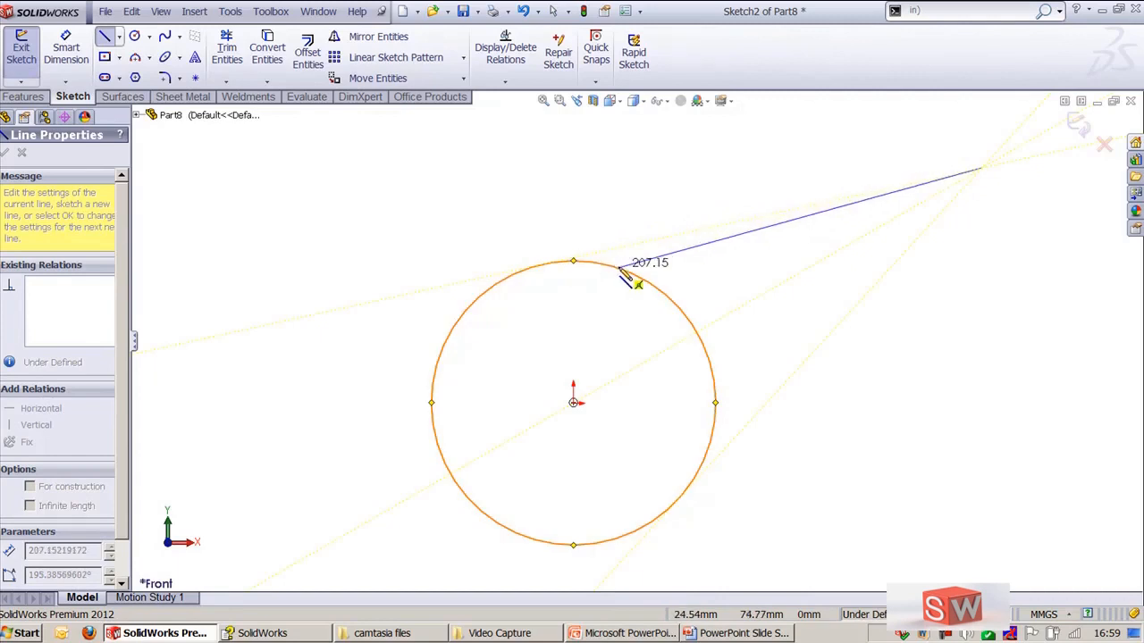
{"action": "left_click", "coordinate": [598, 83]}
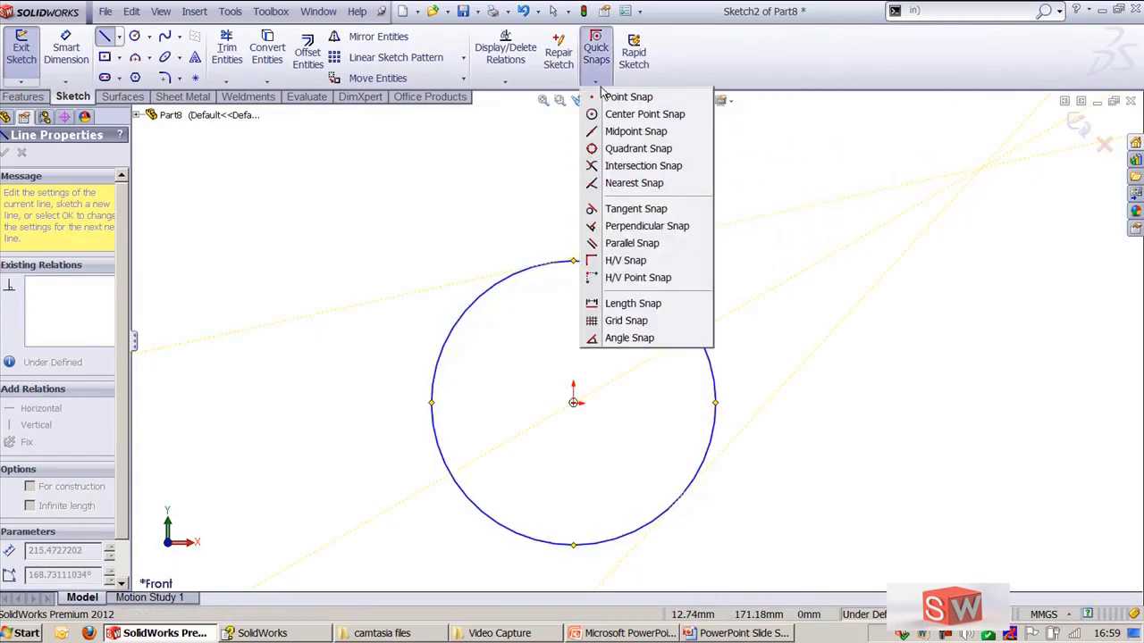
{"action": "left_click", "coordinate": [617, 216]}
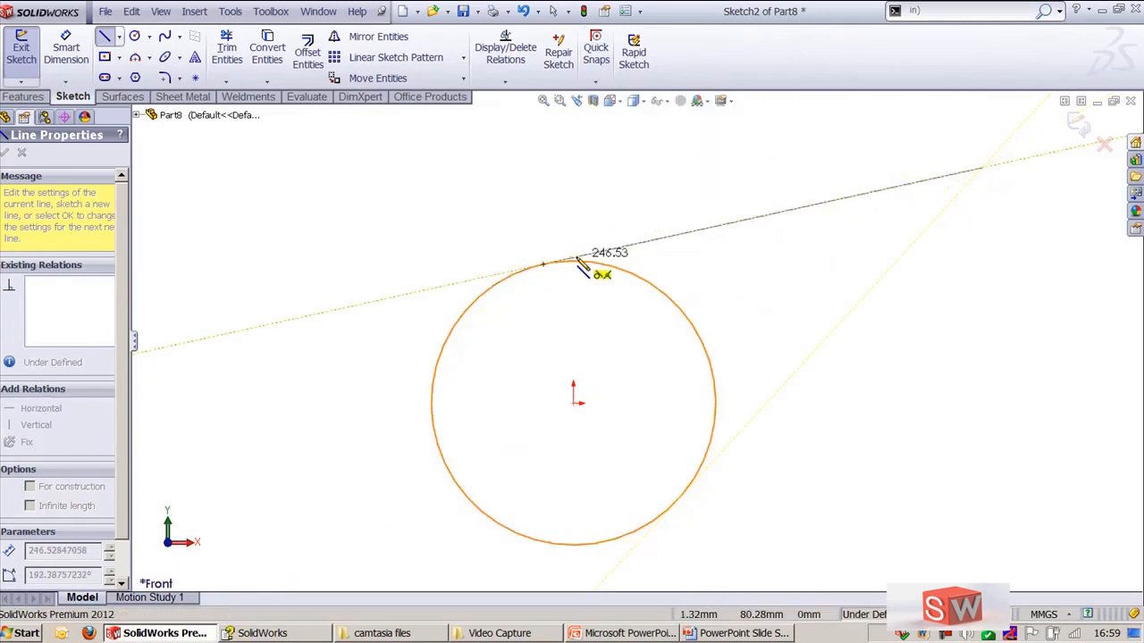
{"action": "left_click", "coordinate": [544, 265]}
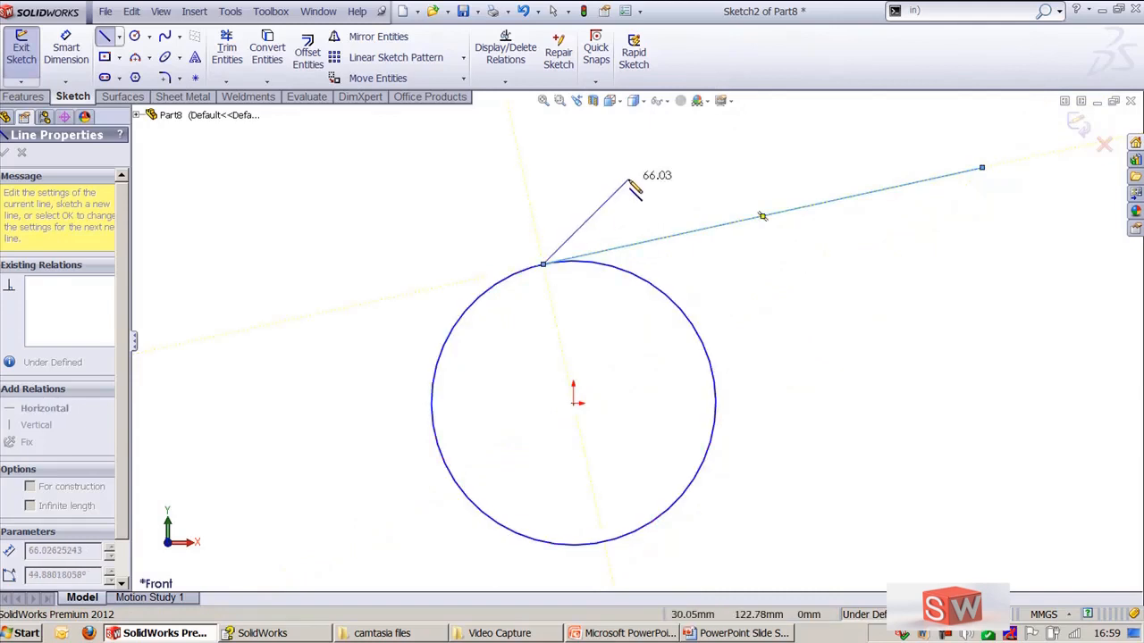
{"action": "key", "text": "Escape"}
Step: Delete the tangent line, leaving only the circle in the sketch
{"action": "left_click", "coordinate": [596, 83]}
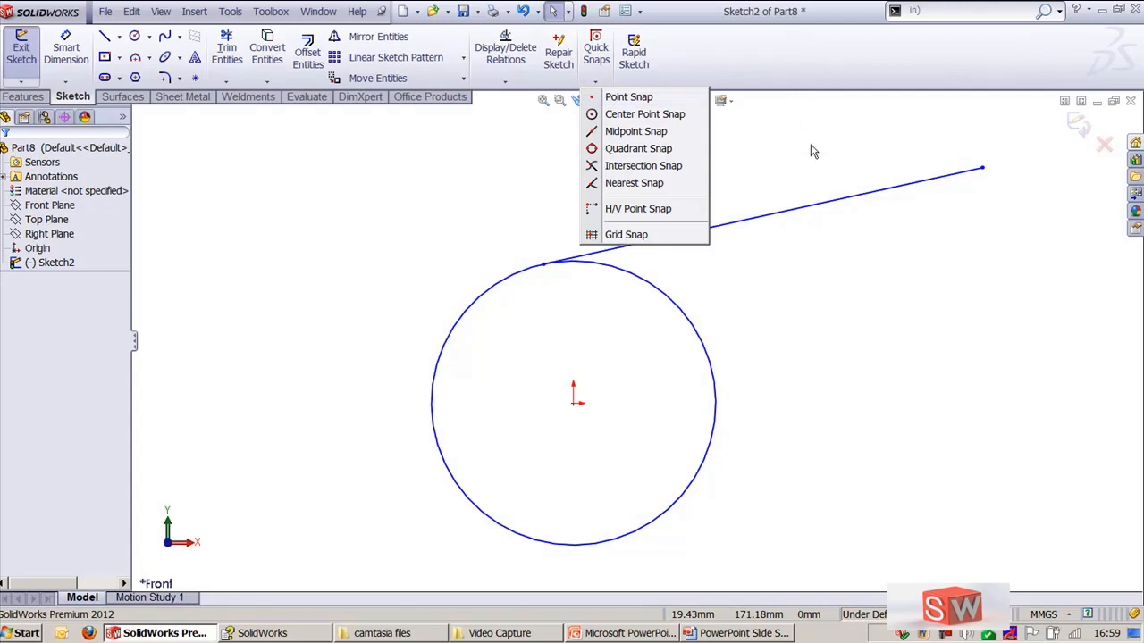
{"action": "left_click", "coordinate": [794, 210]}
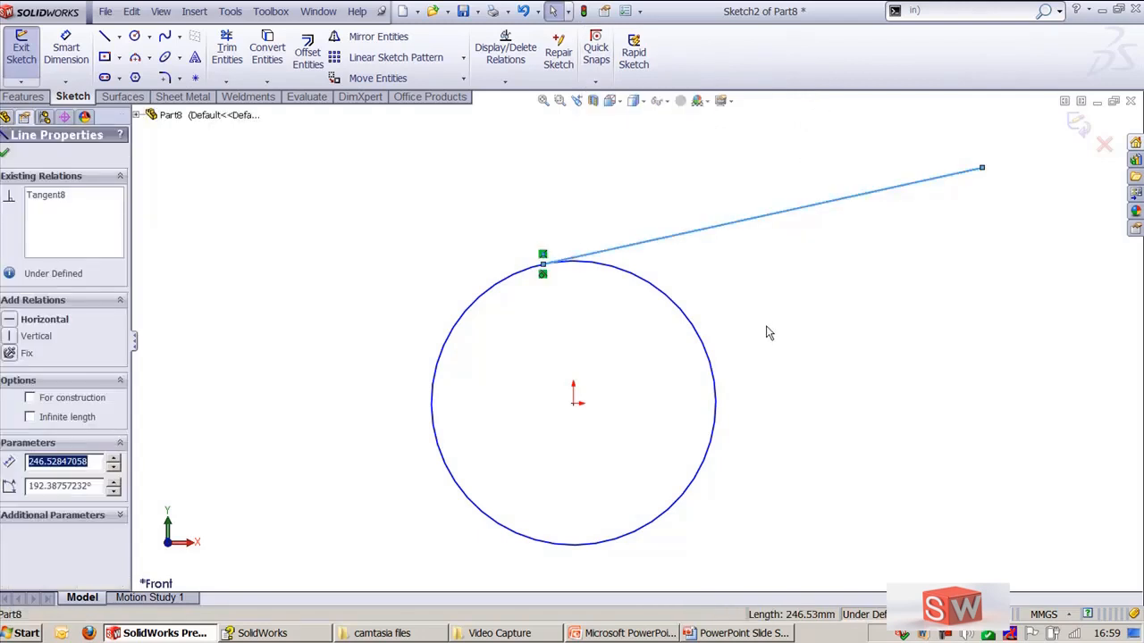
{"action": "key", "text": "Delete"}
{"action": "scroll", "coordinate": [518, 373], "scroll_direction": "up", "scroll_amount": 3}
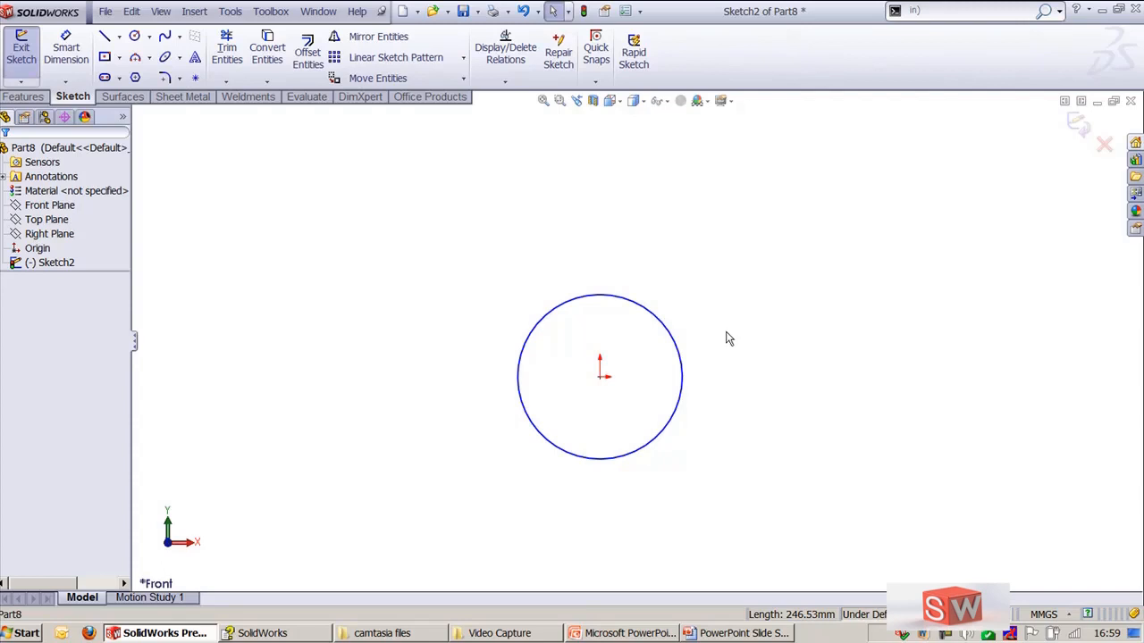
Step: Turn on the display of the sketch grid
{"action": "left_click", "coordinate": [594, 81]}
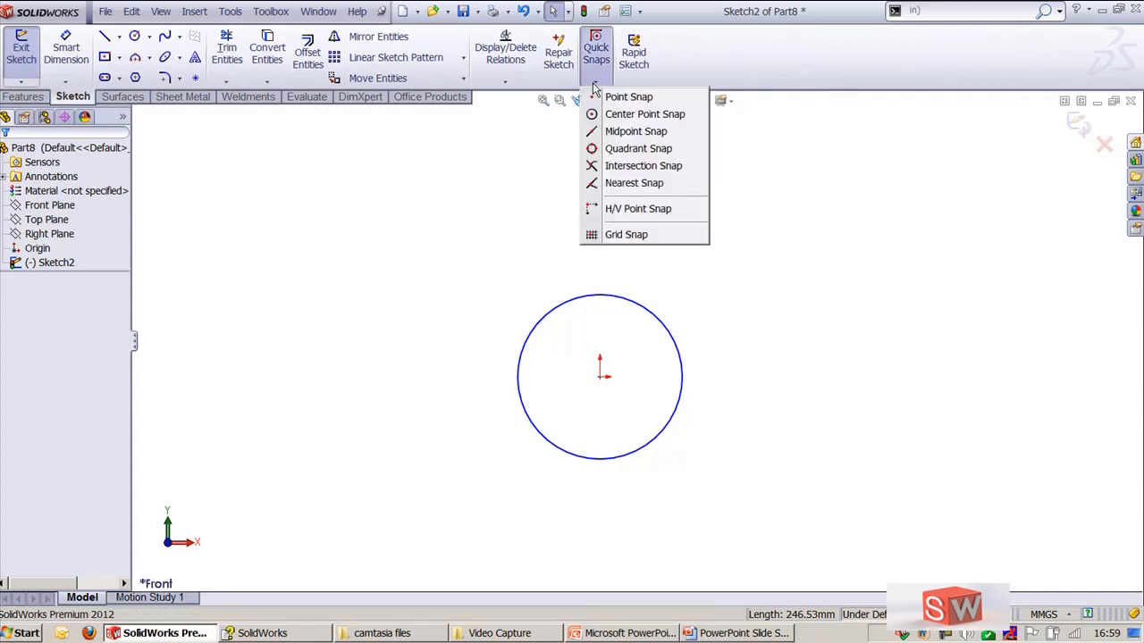
{"action": "left_click", "coordinate": [161, 12]}
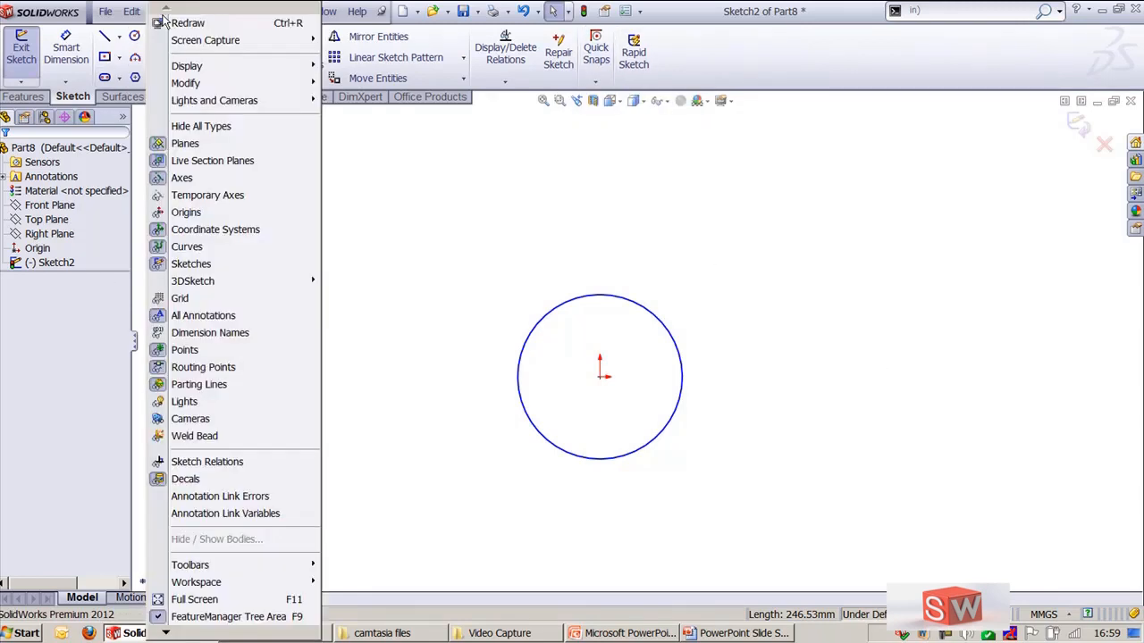
{"action": "left_click", "coordinate": [200, 301]}
Step: Delete the circle centred on the origin
{"action": "left_click", "coordinate": [560, 315]}
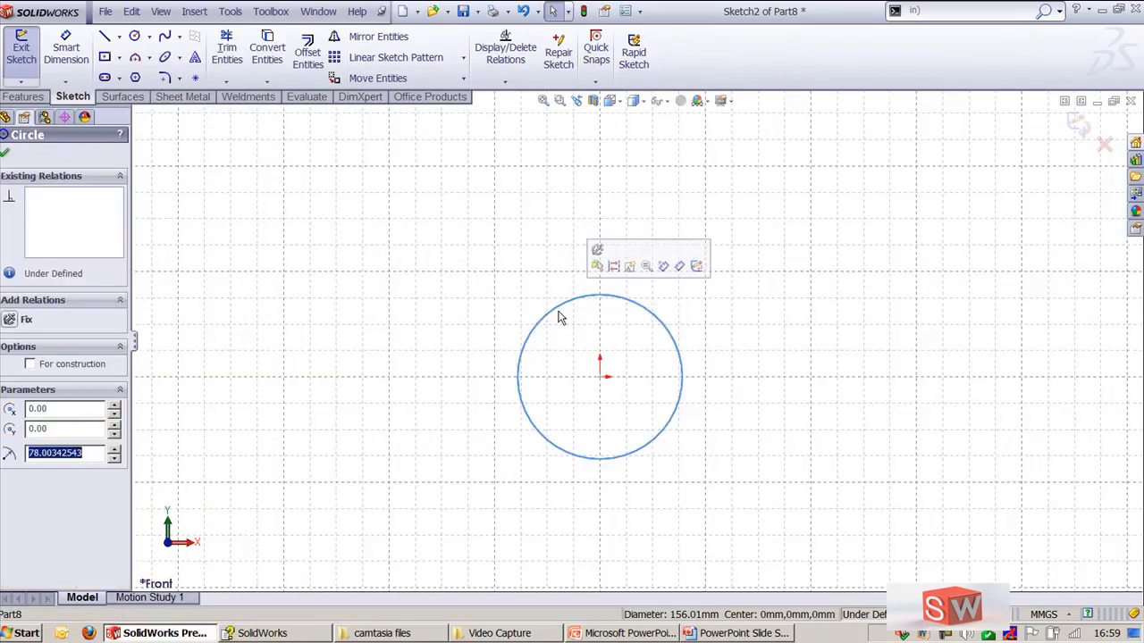
{"action": "key", "text": "Delete"}
{"action": "scroll", "coordinate": [623, 382], "scroll_direction": "down", "scroll_amount": 4}
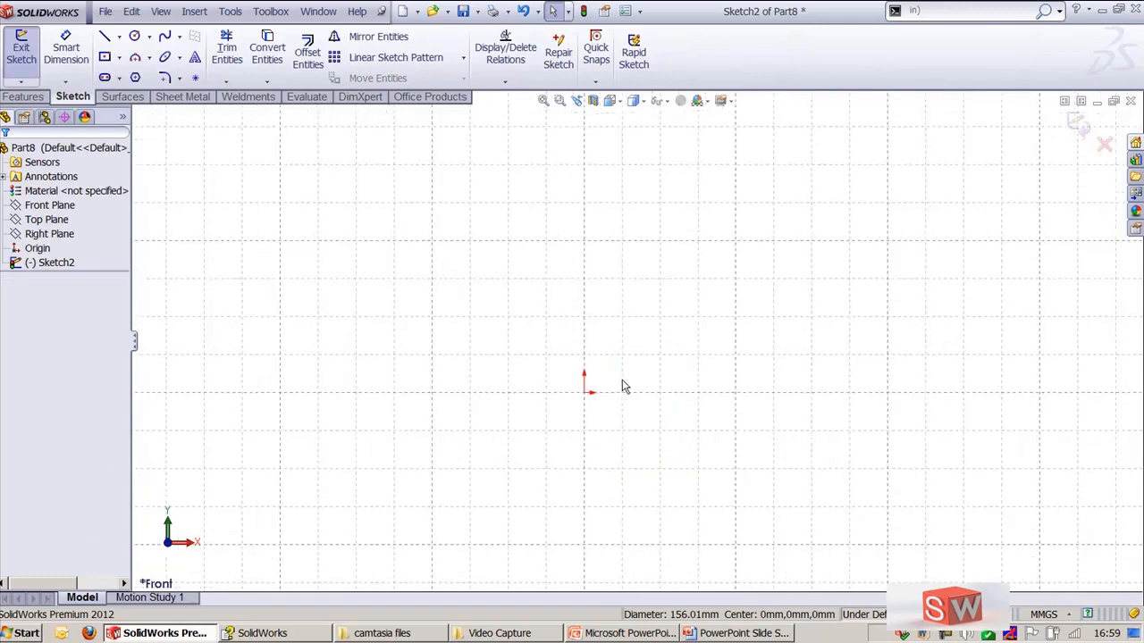
Step: Enable Grid snapping in the system's Relations/Snaps options, keeping Snap only when grid is displayed checked
{"action": "left_click", "coordinate": [231, 11]}
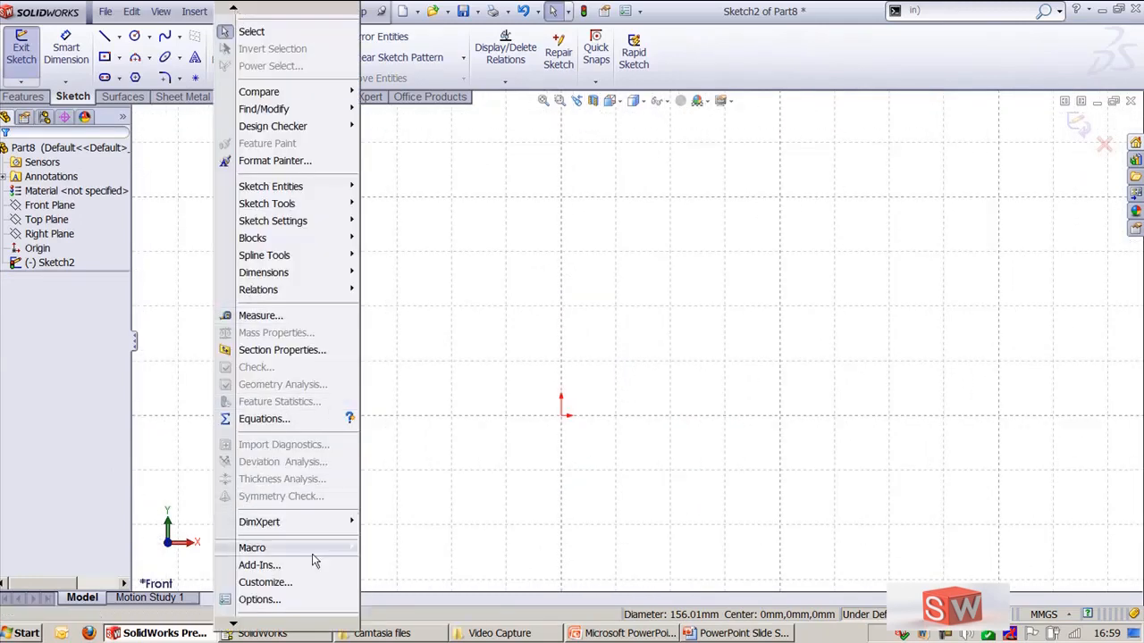
{"action": "left_click", "coordinate": [268, 599]}
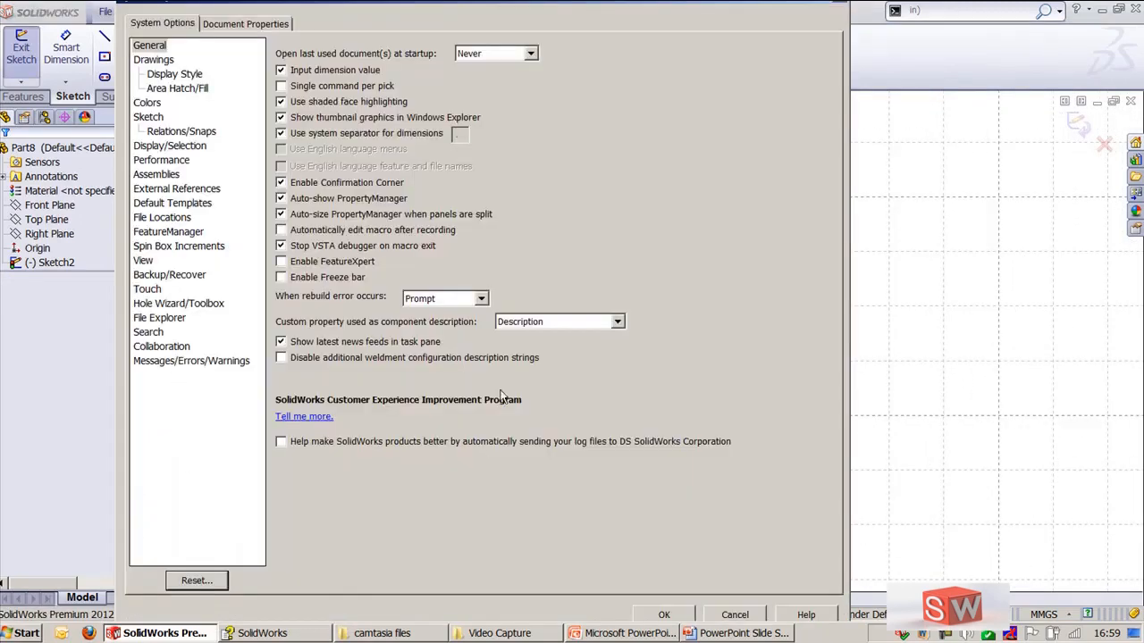
{"action": "left_click", "coordinate": [174, 133]}
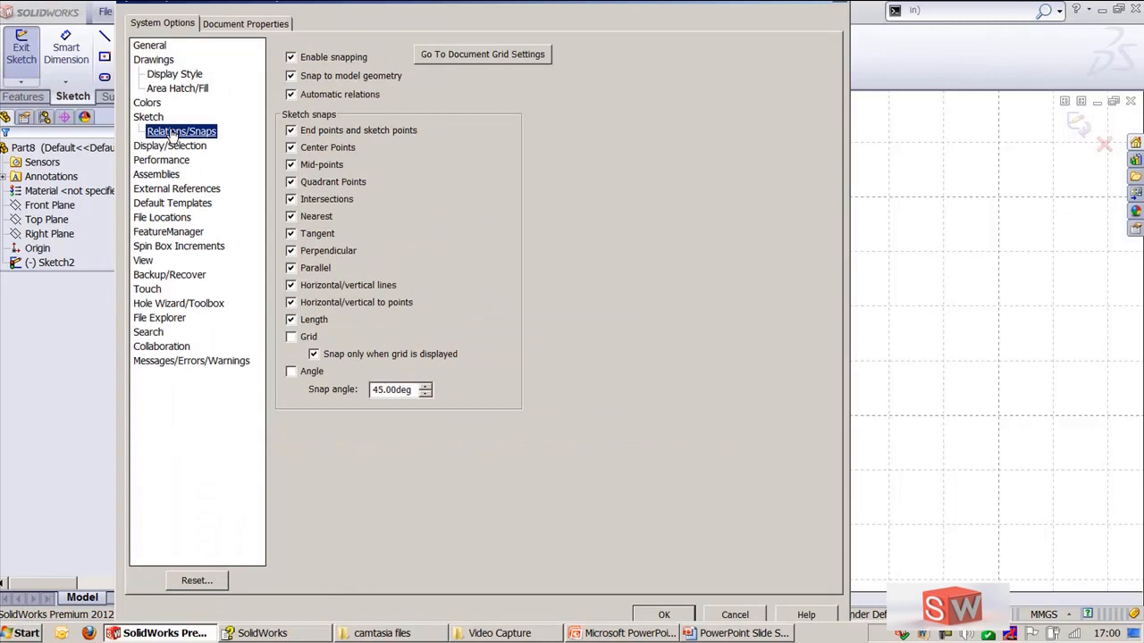
{"action": "left_click", "coordinate": [305, 341]}
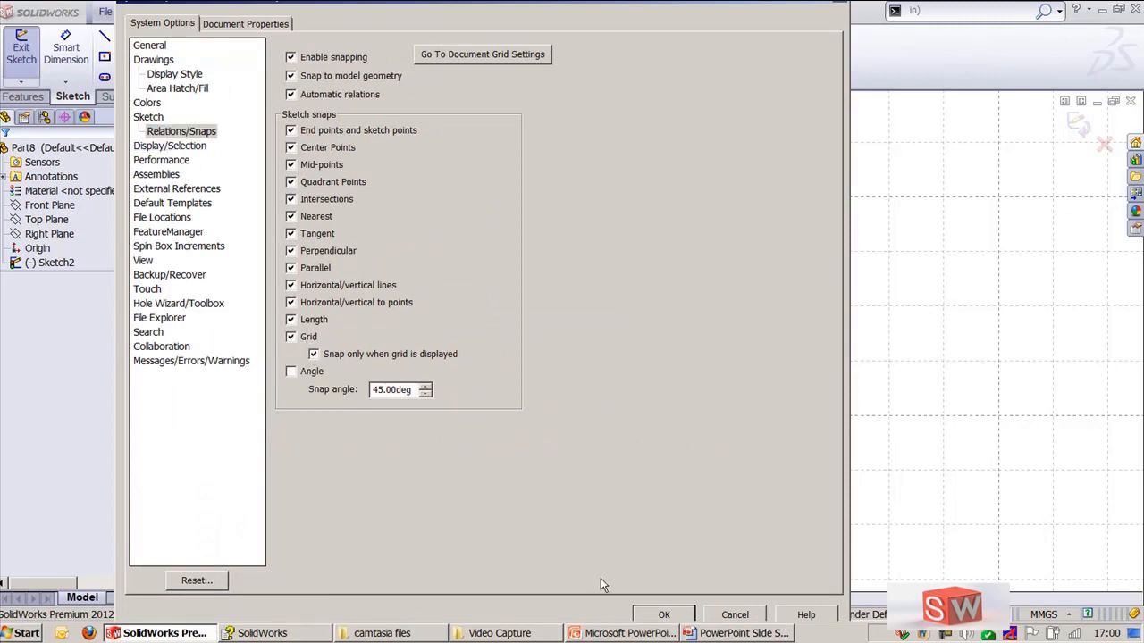
{"action": "left_click", "coordinate": [662, 616]}
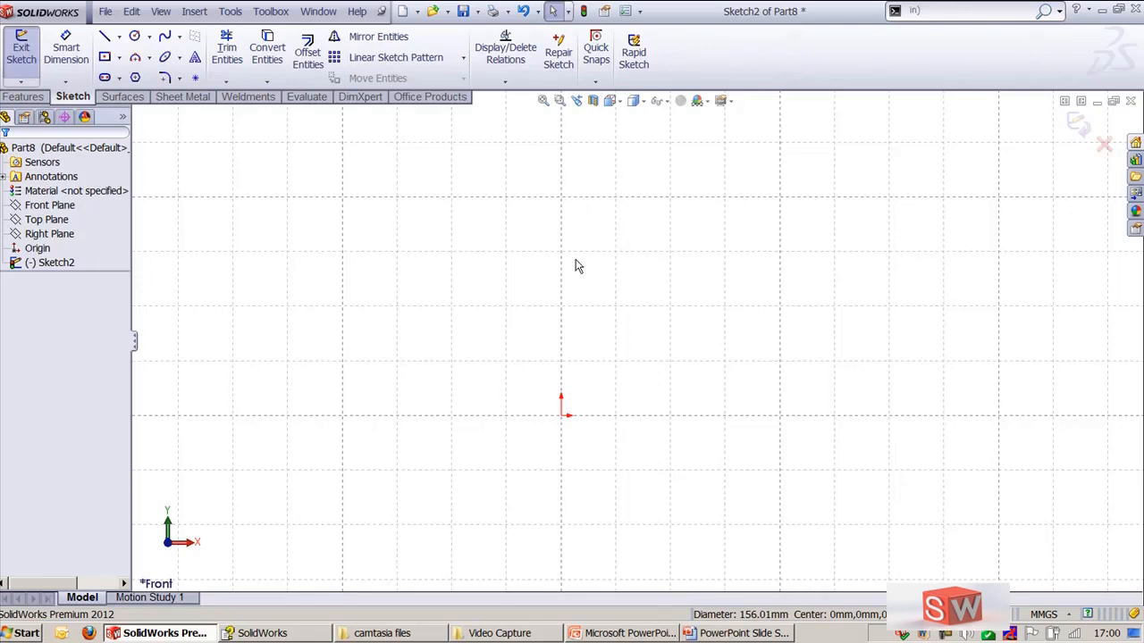
Step: Sketch a closed line profile from the origin through grid points (25, 0), (25, 25), (50, 25), (75, 50), (75, 75) and (0, 75) mm
{"action": "key", "text": "l"}
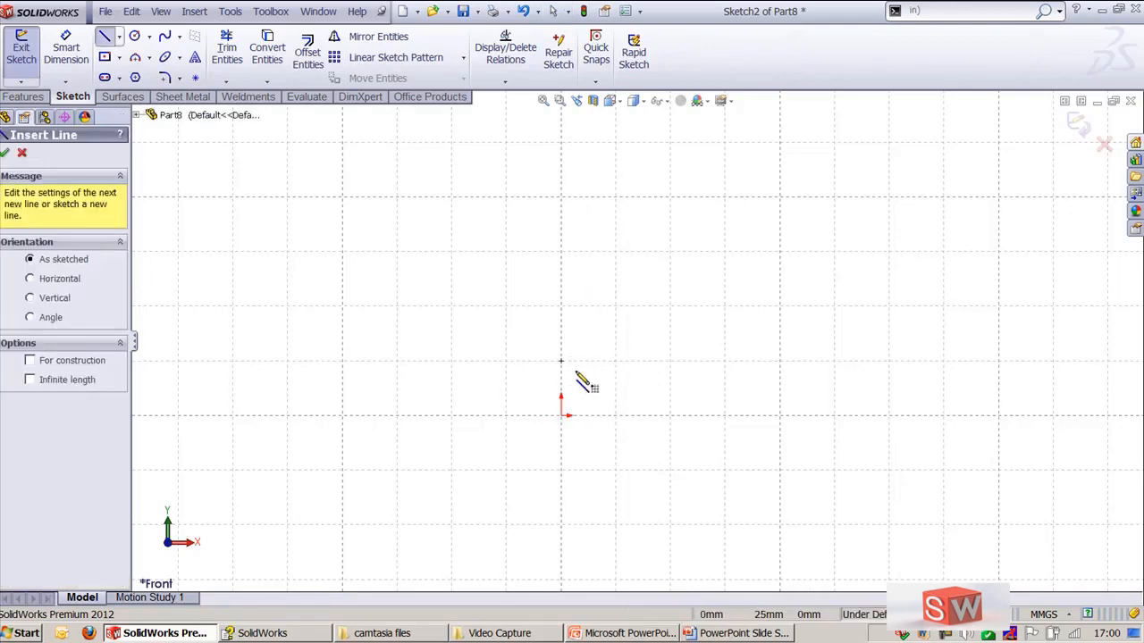
{"action": "left_click", "coordinate": [561, 415]}
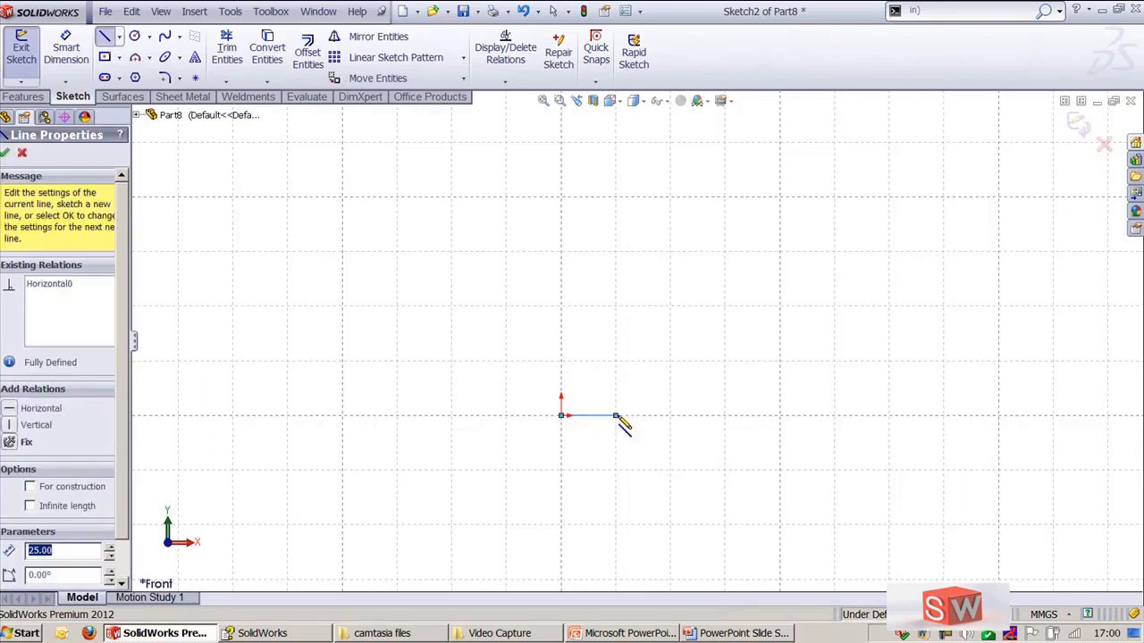
{"action": "left_click", "coordinate": [616, 361]}
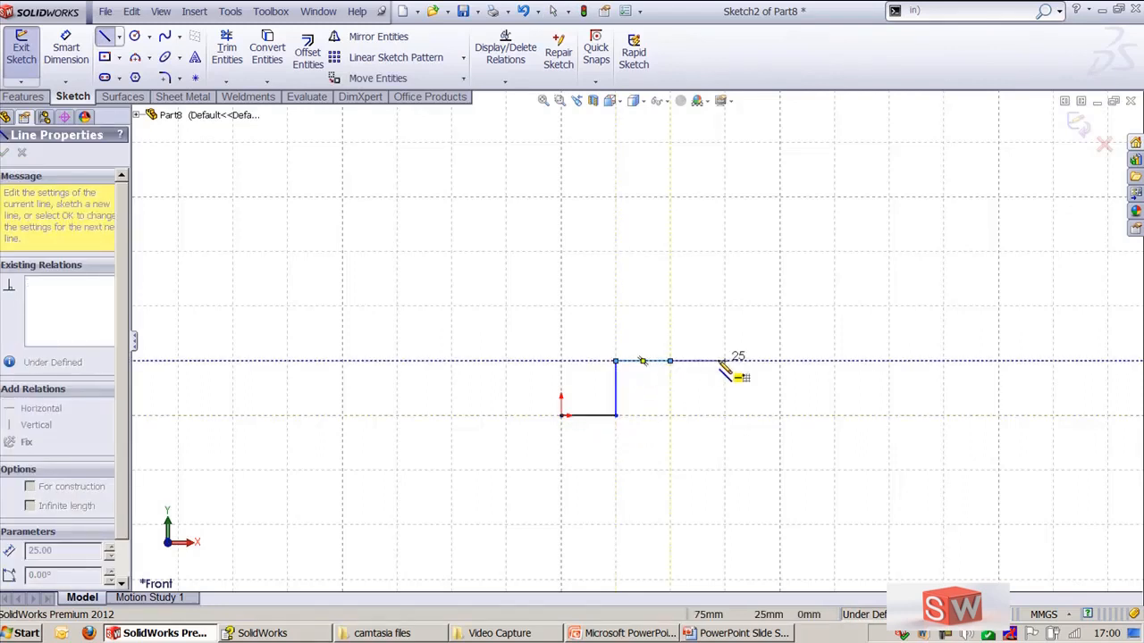
{"action": "left_click", "coordinate": [723, 307]}
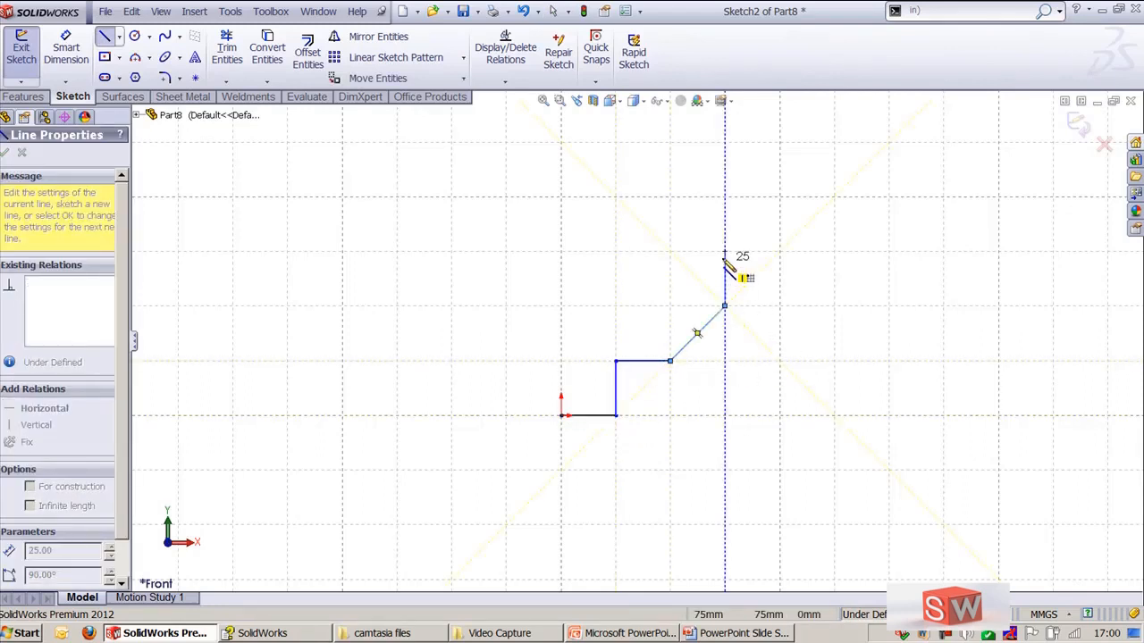
{"action": "left_click", "coordinate": [724, 251]}
{"action": "left_click", "coordinate": [561, 251]}
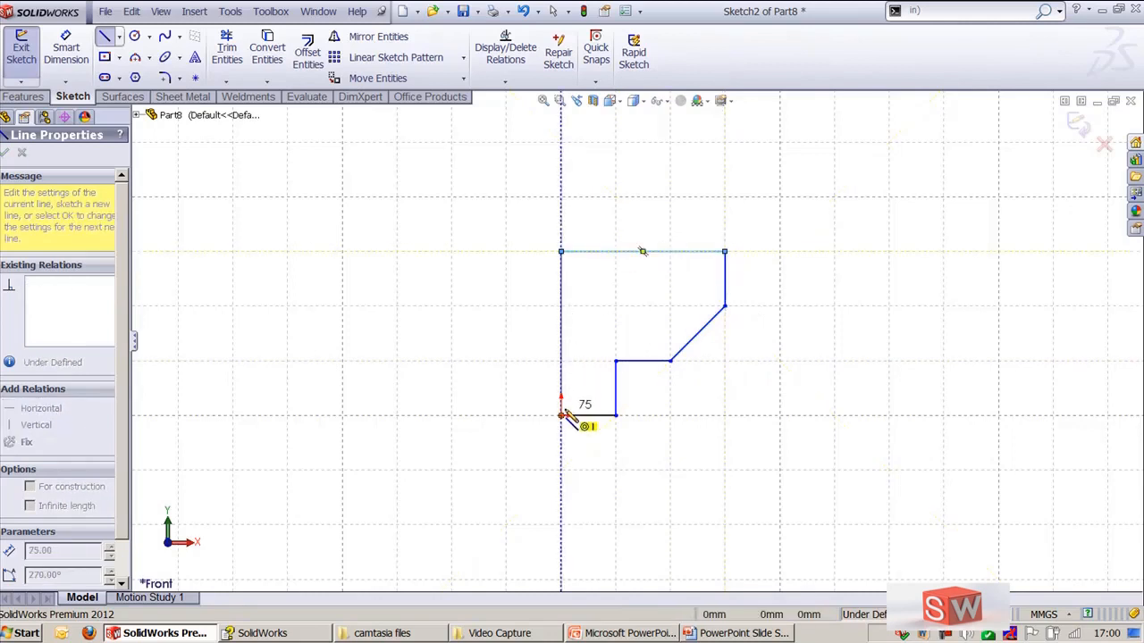
{"action": "left_click", "coordinate": [563, 416]}
{"action": "key", "text": "Escape"}
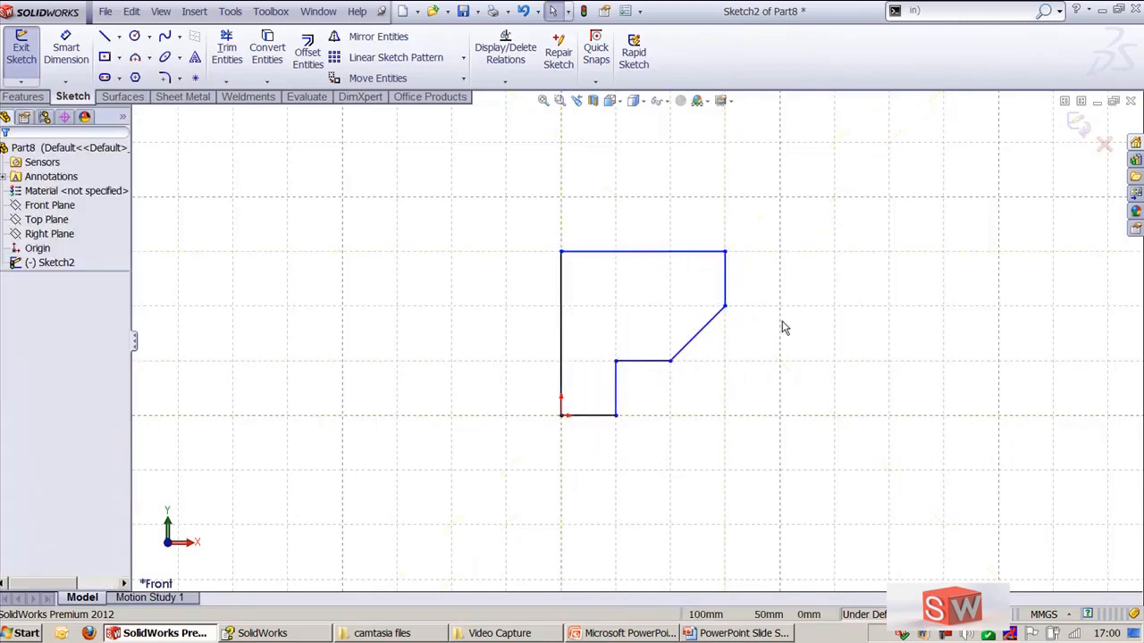
{"action": "left_click", "coordinate": [595, 81]}
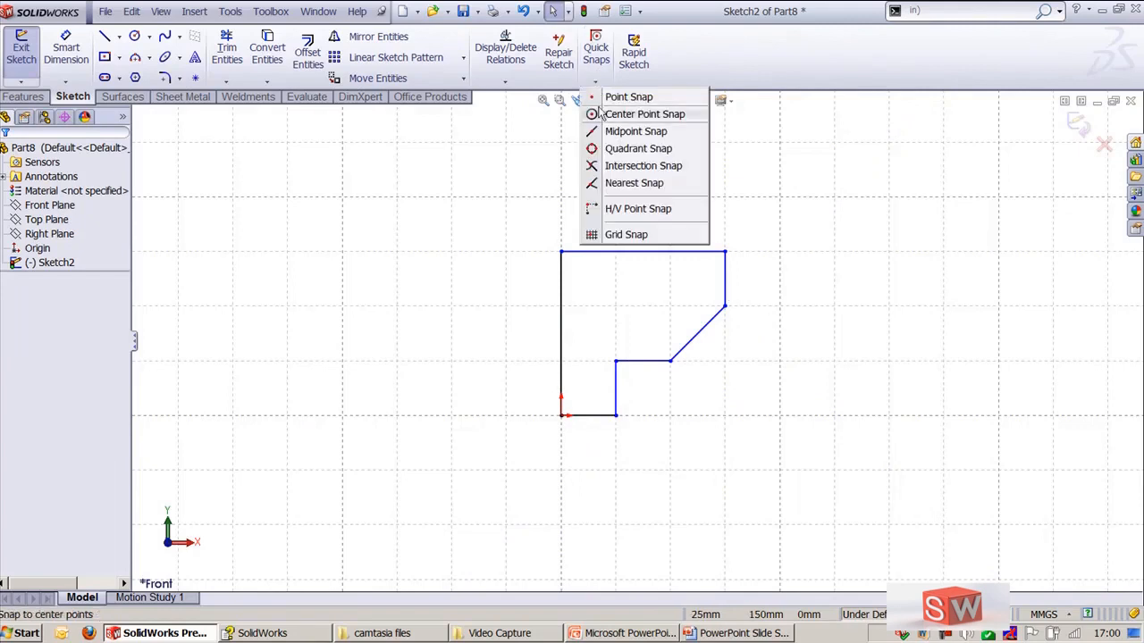
{"action": "left_click", "coordinate": [626, 234]}
{"action": "left_click", "coordinate": [135, 36]}
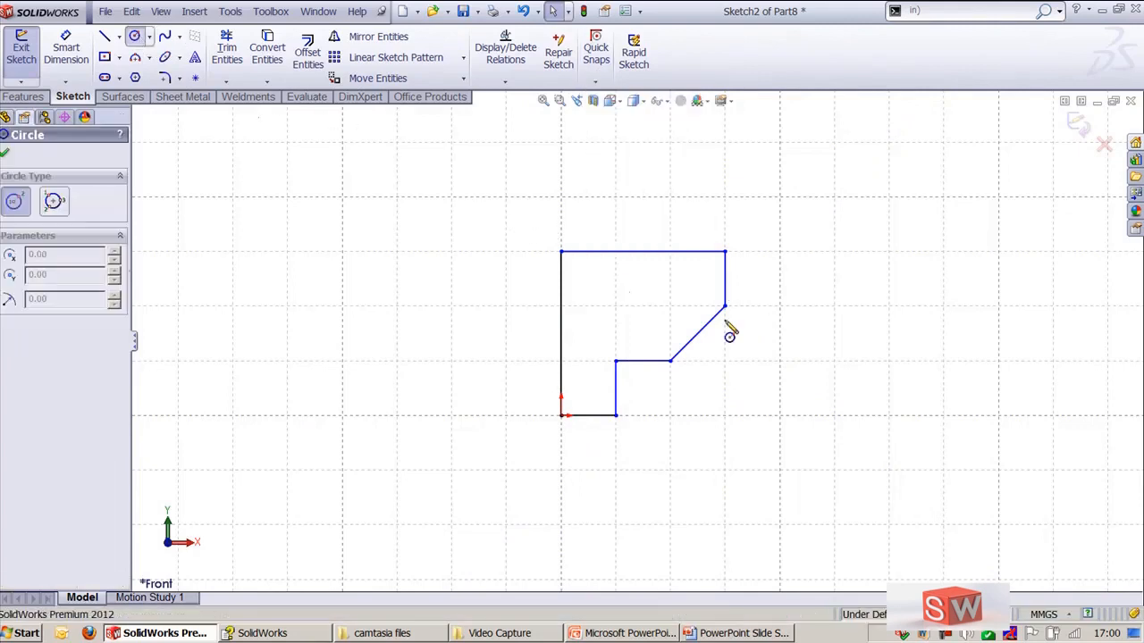
{"action": "left_click", "coordinate": [594, 86]}
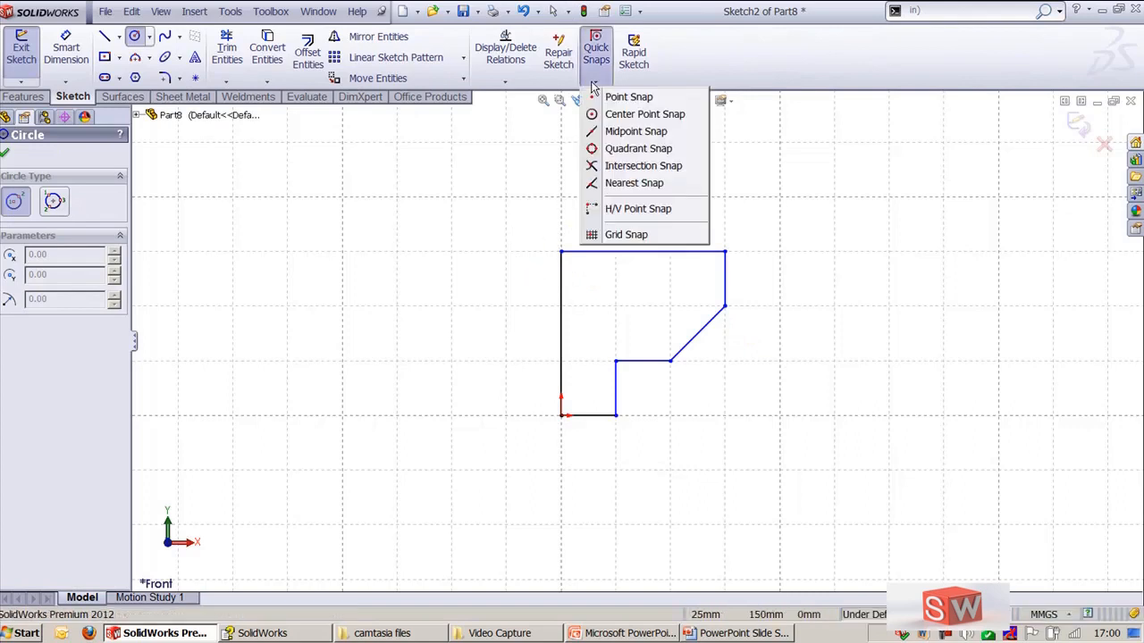
{"action": "left_click", "coordinate": [619, 235]}
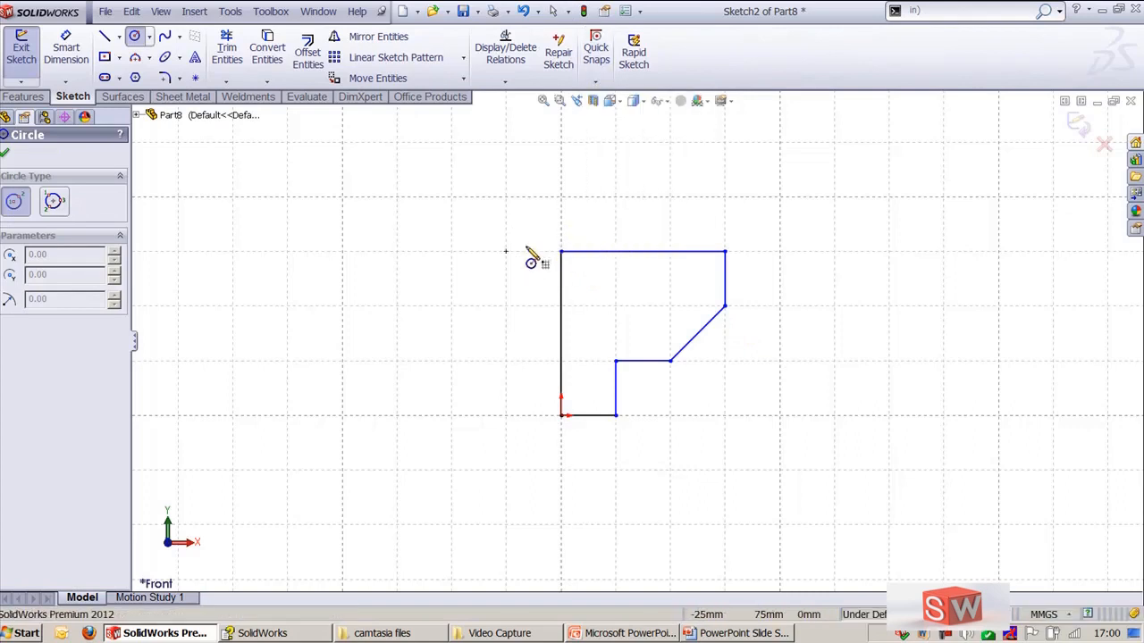
{"action": "key", "text": "Escape"}
Step: Uncheck Snap only when grid is displayed in the system's Relations/Snaps options, leaving Grid snapping enabled
{"action": "left_click", "coordinate": [229, 11]}
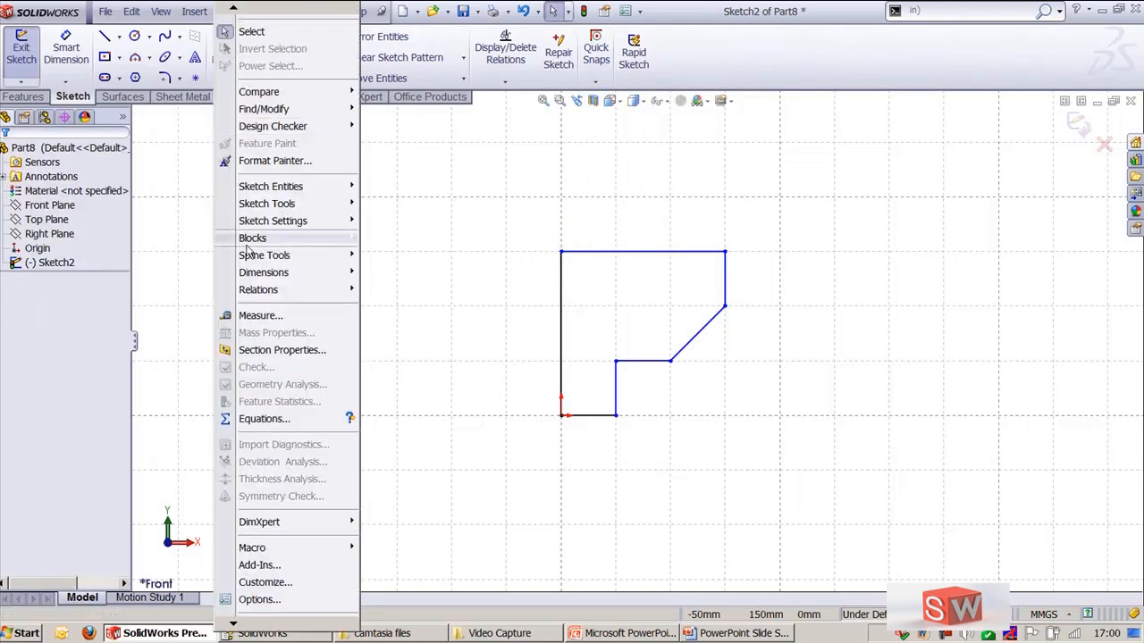
{"action": "left_click", "coordinate": [258, 600]}
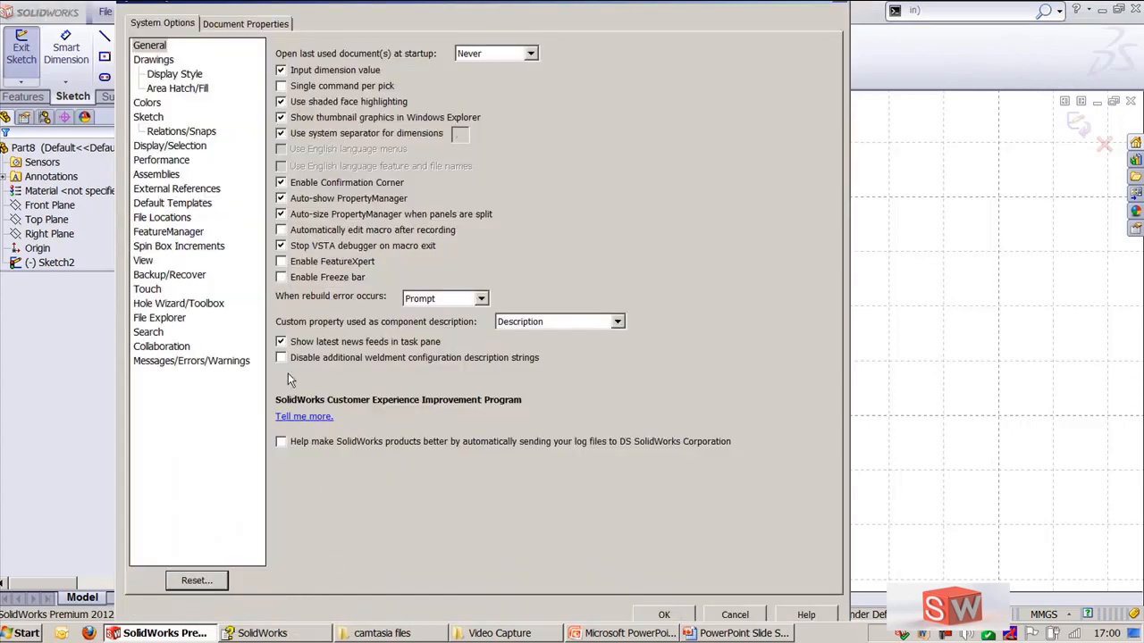
{"action": "left_click", "coordinate": [176, 131]}
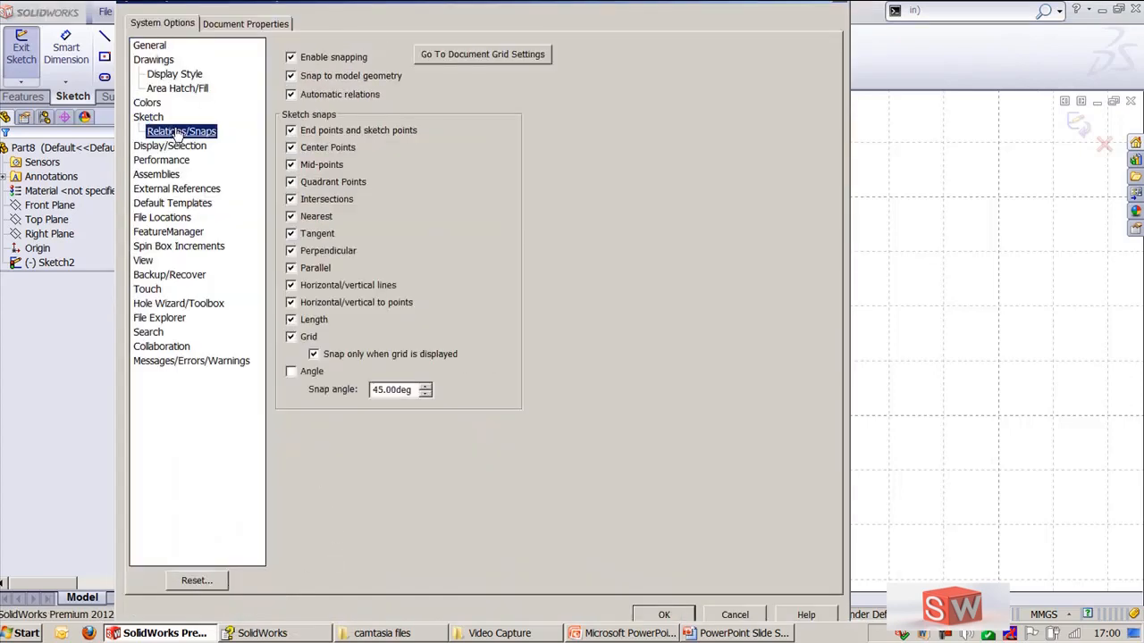
{"action": "left_click", "coordinate": [313, 355]}
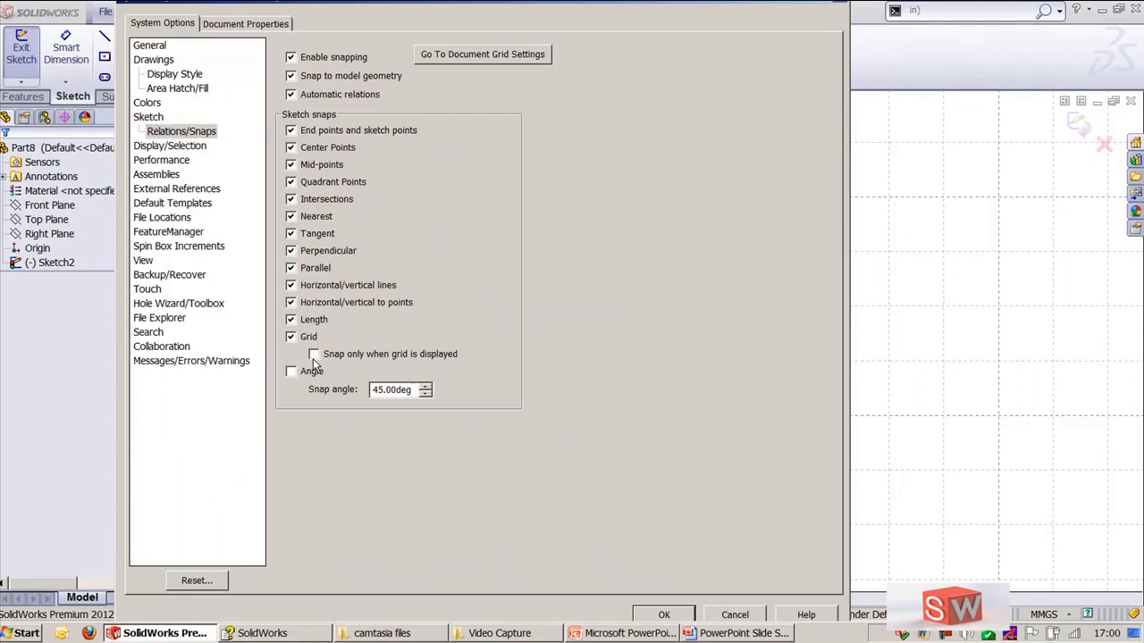
{"action": "left_click", "coordinate": [666, 615]}
{"action": "left_click", "coordinate": [725, 306]}
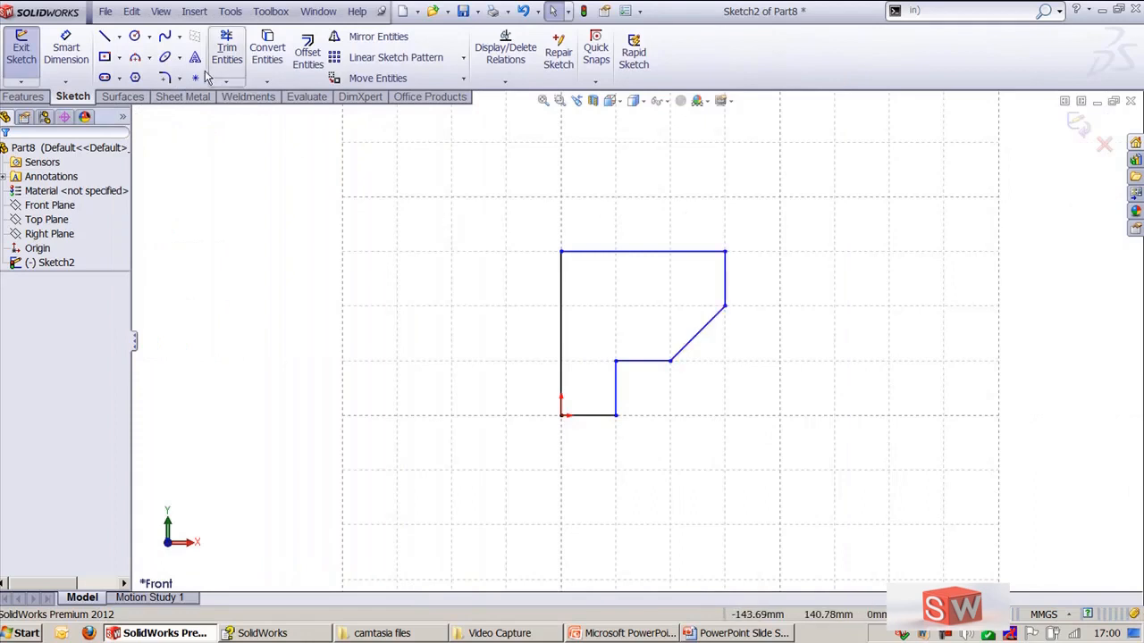
{"action": "left_click", "coordinate": [134, 36]}
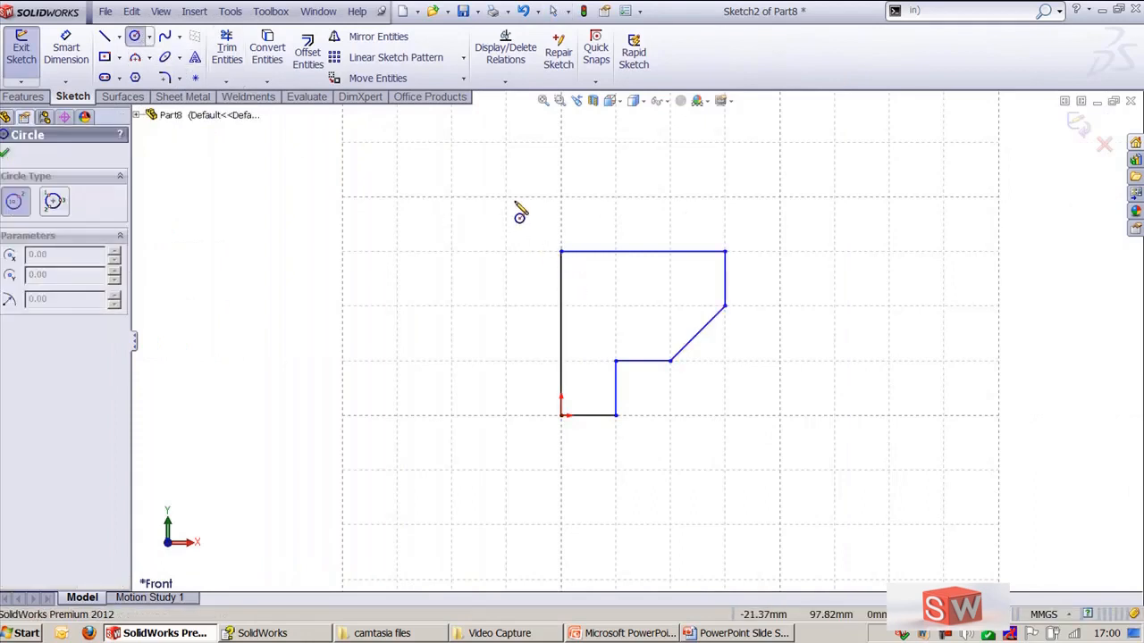
{"action": "key", "text": "Escape"}
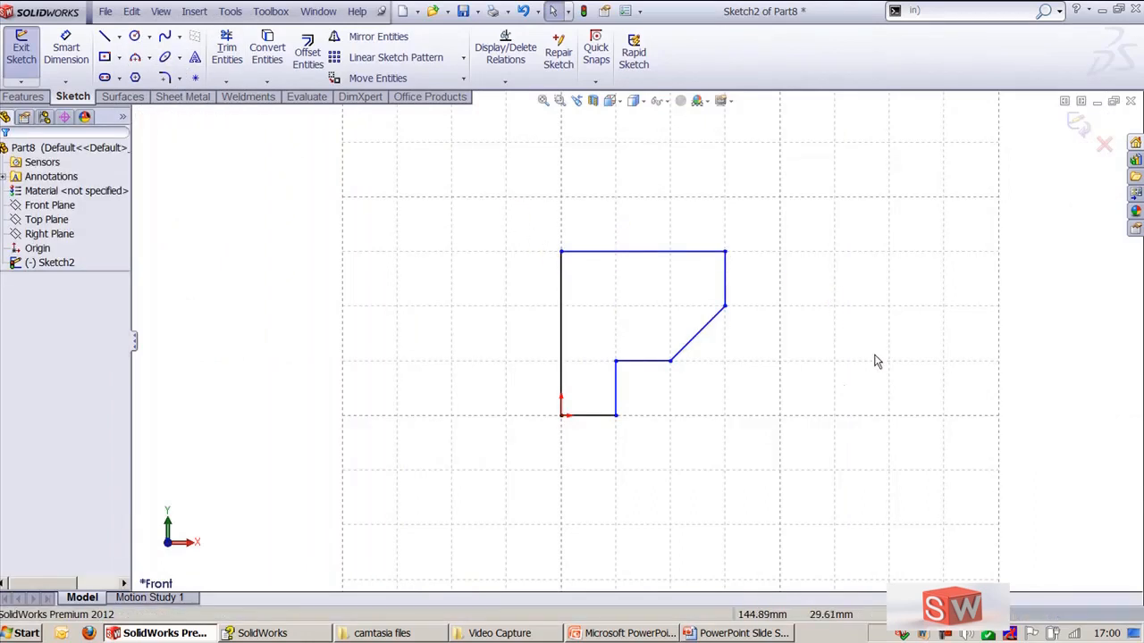
Step: Turn off the display of the sketch grid around the closed profile
{"action": "scroll", "coordinate": [638, 373], "scroll_direction": "up", "scroll_amount": 5}
{"action": "scroll", "coordinate": [707, 362], "scroll_direction": "down", "scroll_amount": 5}
{"action": "scroll", "coordinate": [786, 319], "scroll_direction": "up", "scroll_amount": 2}
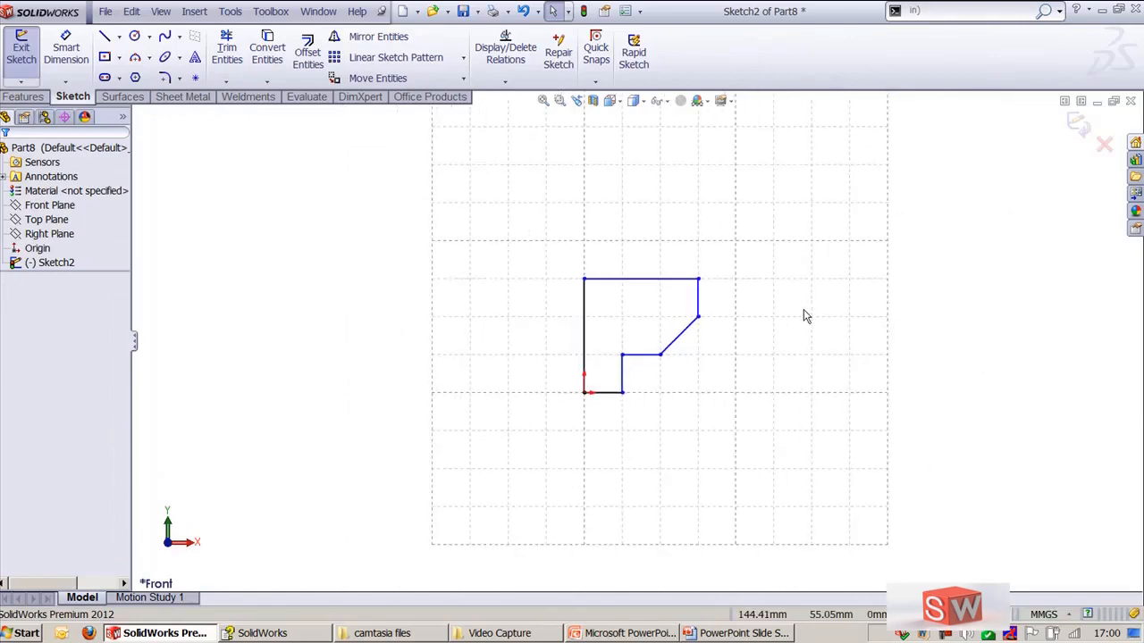
{"action": "middle_click_drag", "start_coordinate": [803, 315], "coordinate": [763, 349], "text": "ctrl"}
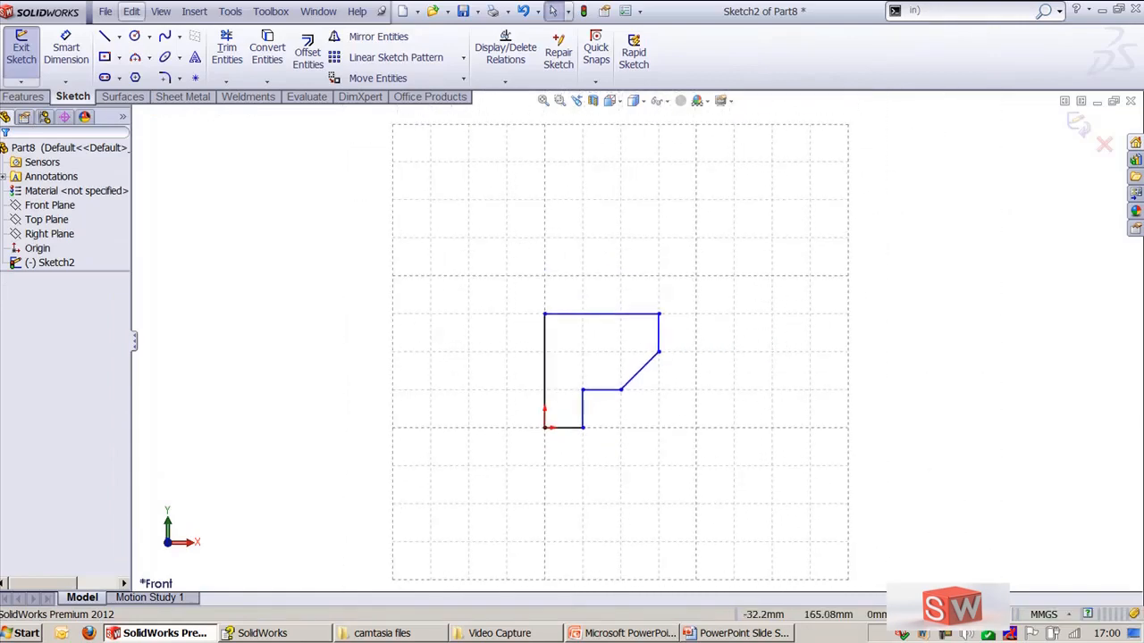
{"action": "left_click", "coordinate": [158, 13]}
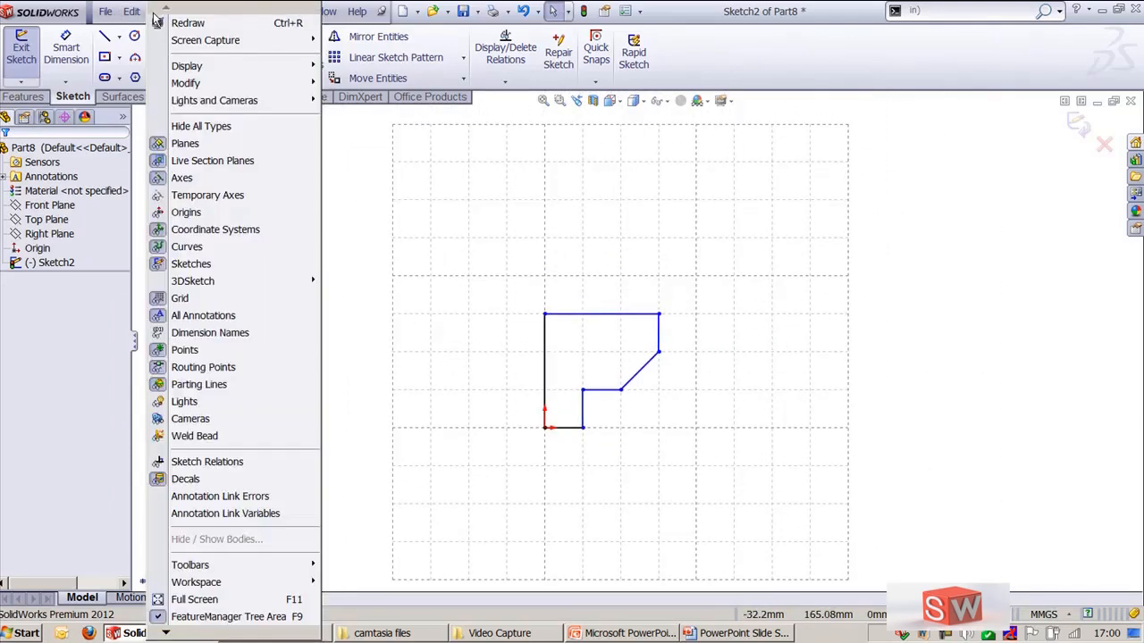
{"action": "left_click", "coordinate": [205, 298]}
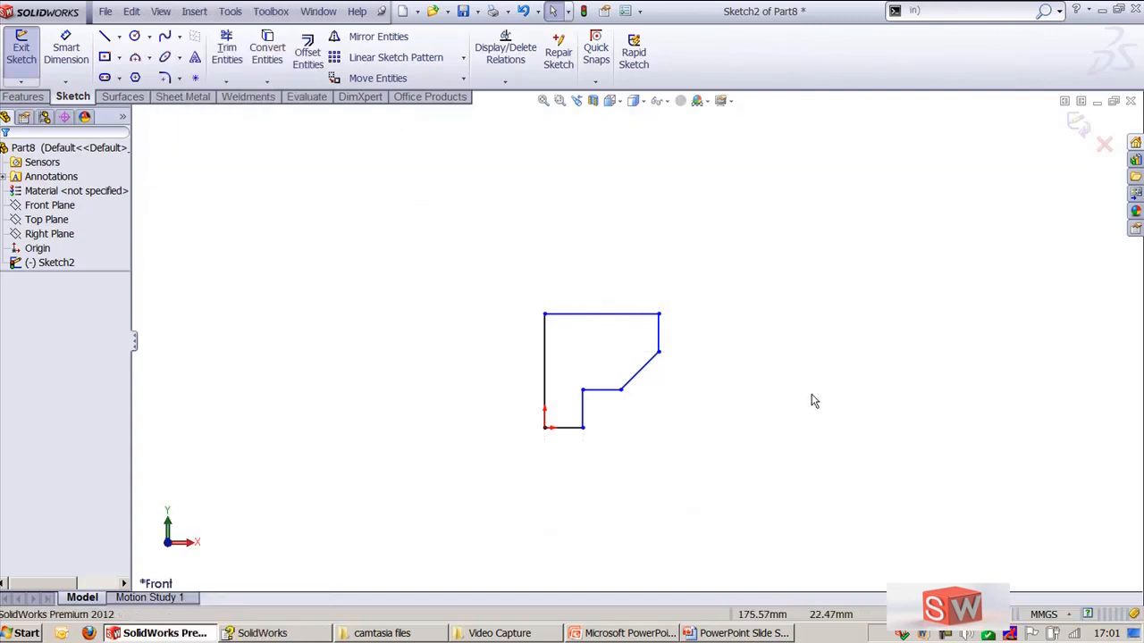
{"action": "key", "text": "f"}
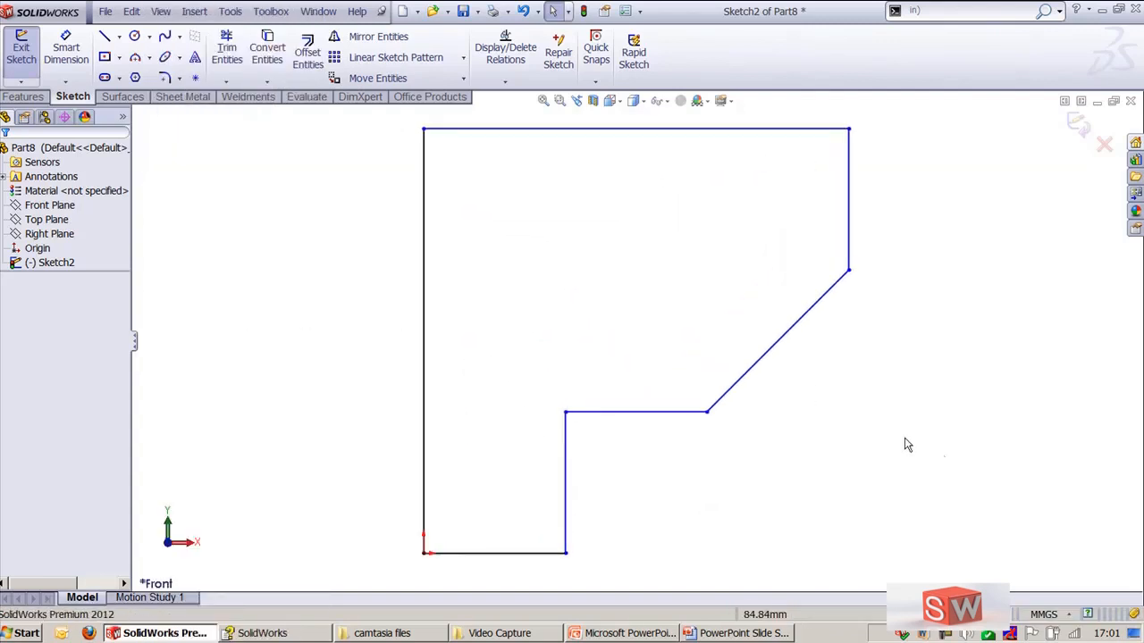